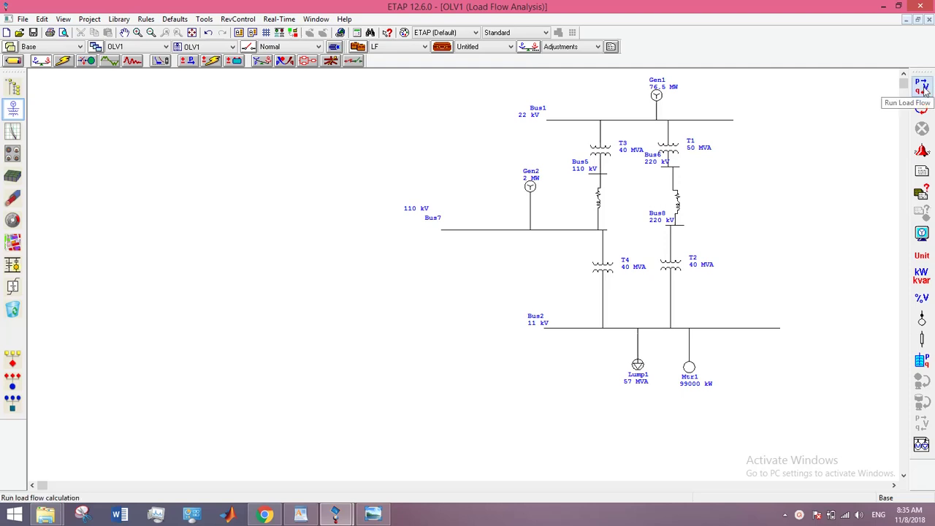
Run the load flow on the one-line diagram and dismiss the non-convergence error
{"action": "left_click", "coordinate": [924, 87]}
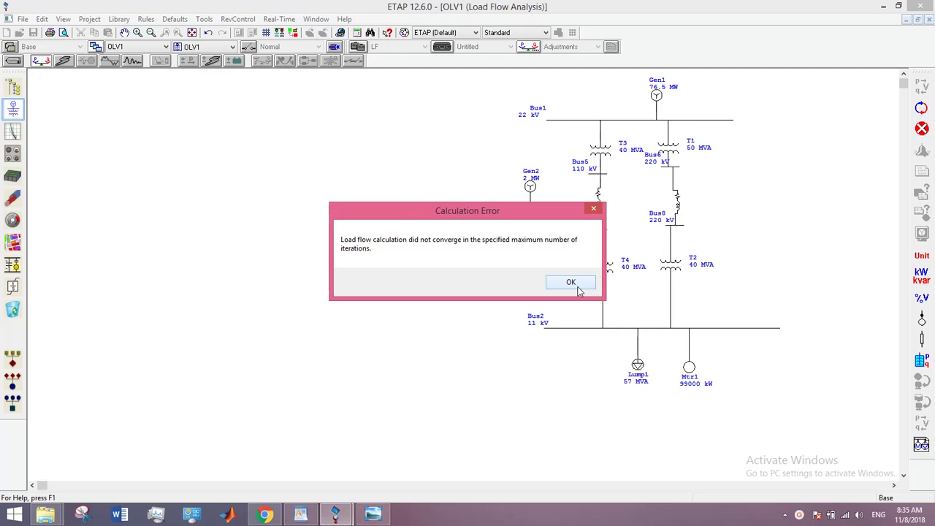
{"action": "left_click", "coordinate": [574, 285]}
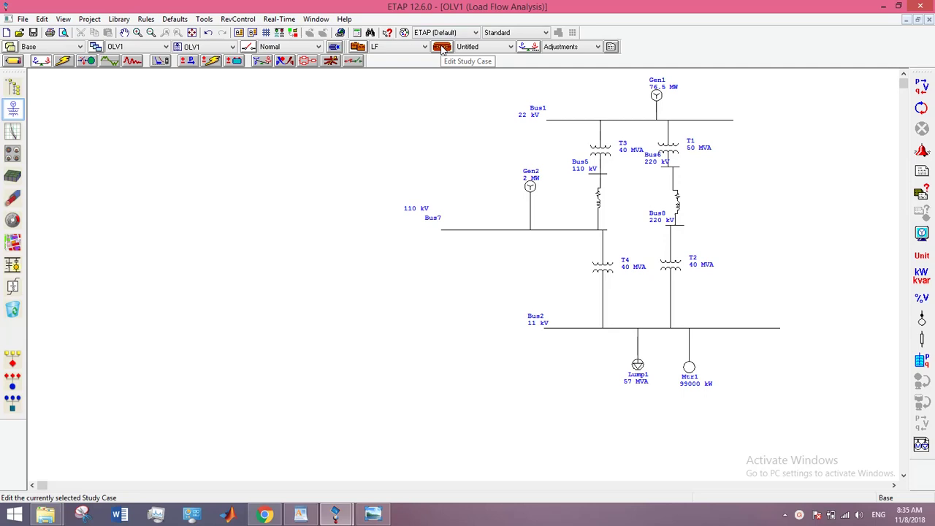
Set the study case Max. Iteration to 1000 and rerun the load flow
{"action": "left_click", "coordinate": [442, 46]}
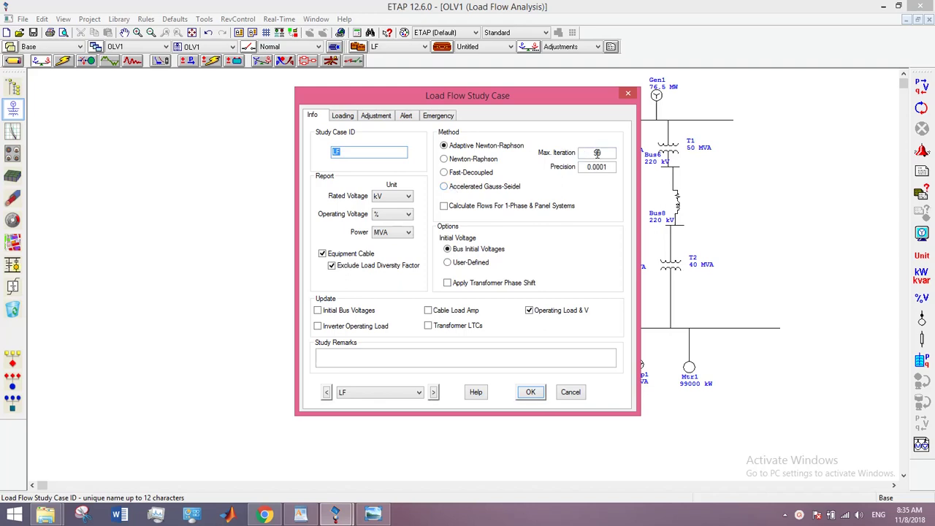
{"action": "double_click", "coordinate": [595, 153]}
{"action": "type", "text": "1"}
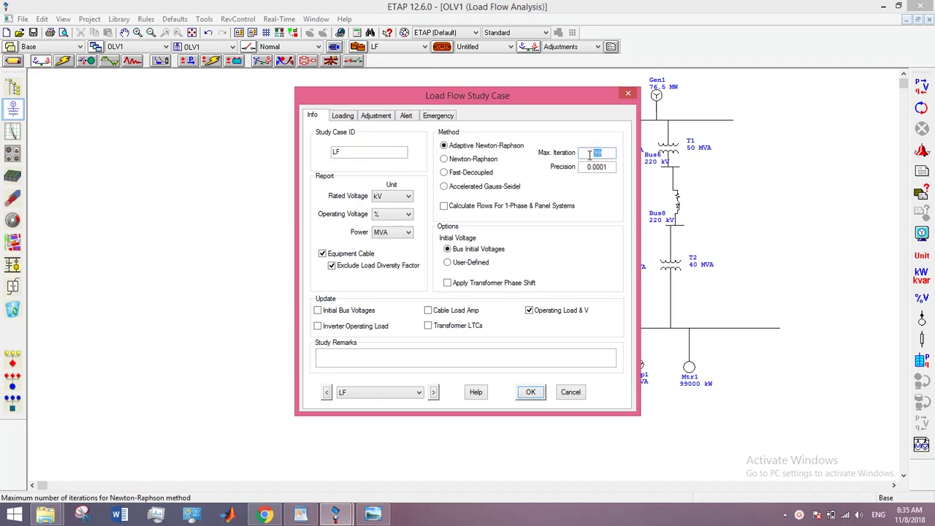
{"action": "type", "text": "0"}
{"action": "type", "text": "00"}
{"action": "key", "text": "Return"}
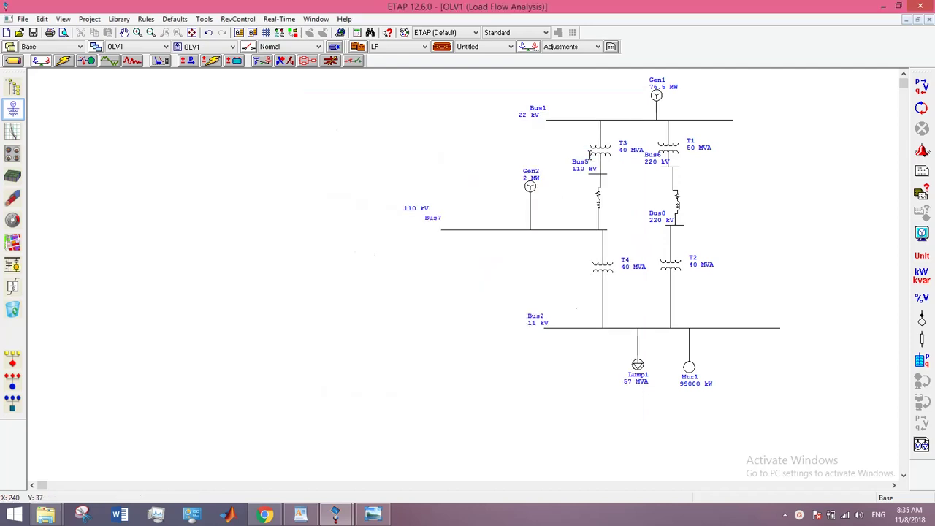
{"action": "left_click", "coordinate": [922, 86]}
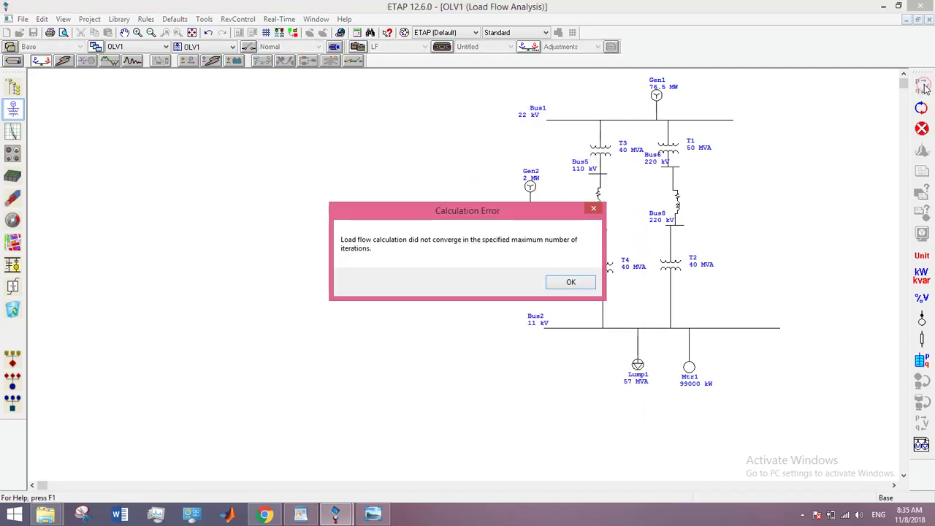
Switch the solution method to Newton-Raphson and run the load flow, which fails
{"action": "left_click", "coordinate": [569, 283]}
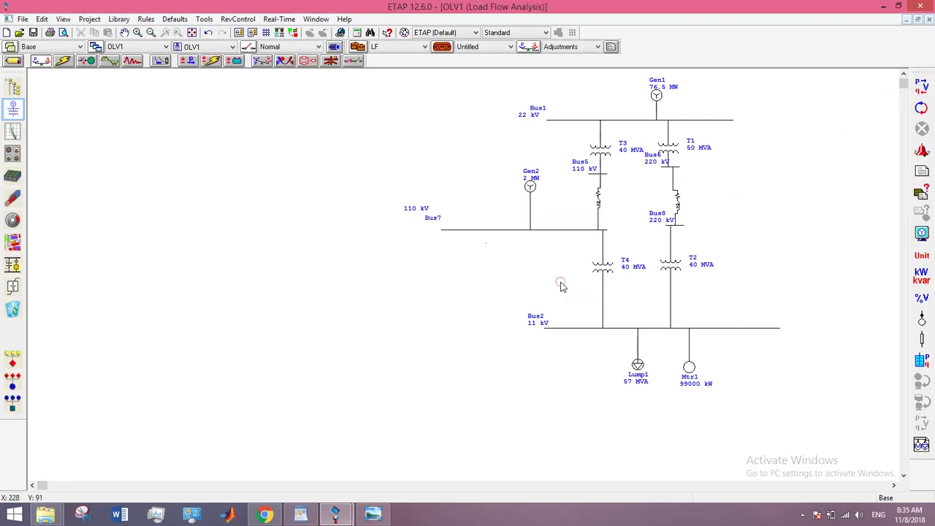
{"action": "left_click", "coordinate": [441, 47]}
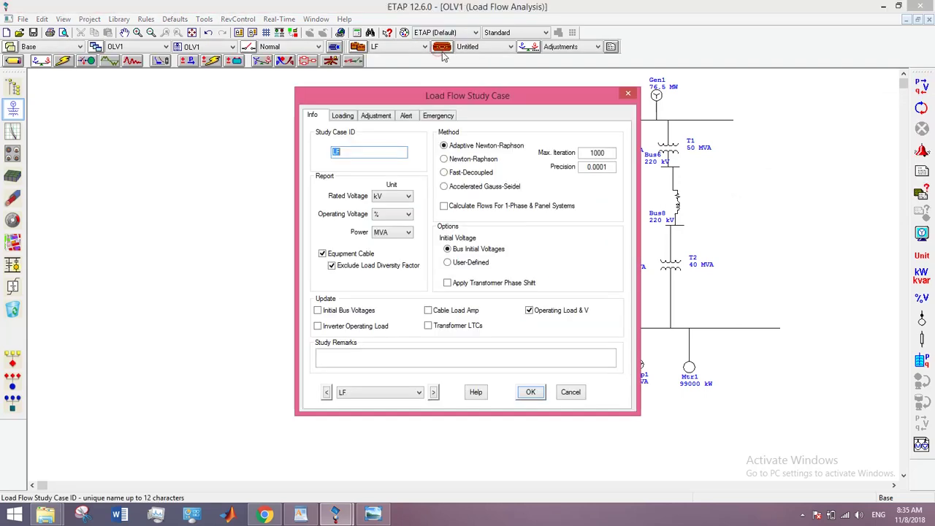
{"action": "left_click", "coordinate": [445, 160]}
{"action": "key", "text": "Return"}
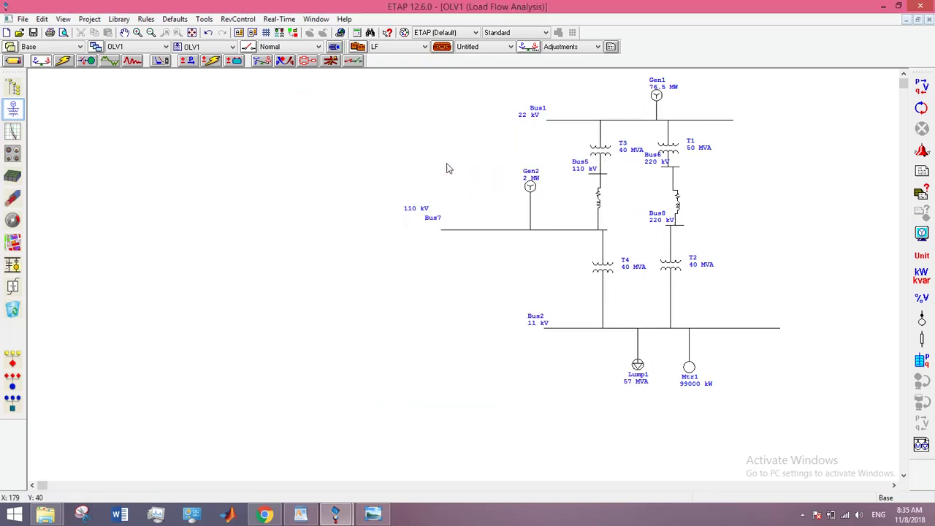
{"action": "left_click", "coordinate": [923, 87]}
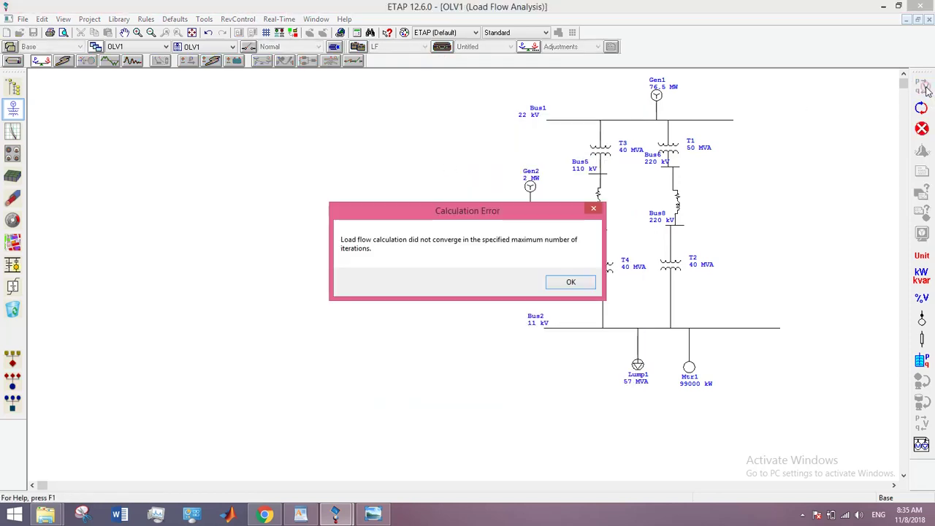
{"action": "key", "text": "Return"}
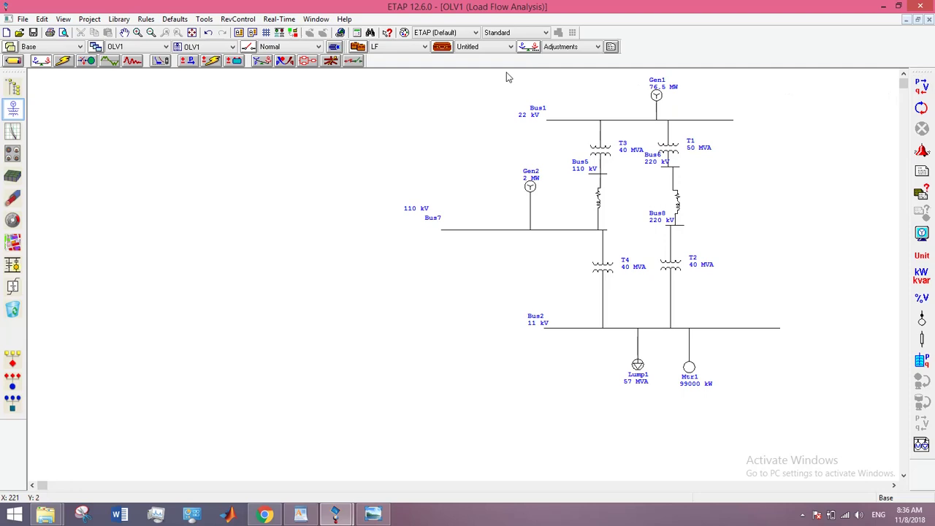
Switch to Fast-Decoupled, run the load flow, and dismiss its non-convergence error
{"action": "left_click", "coordinate": [442, 46]}
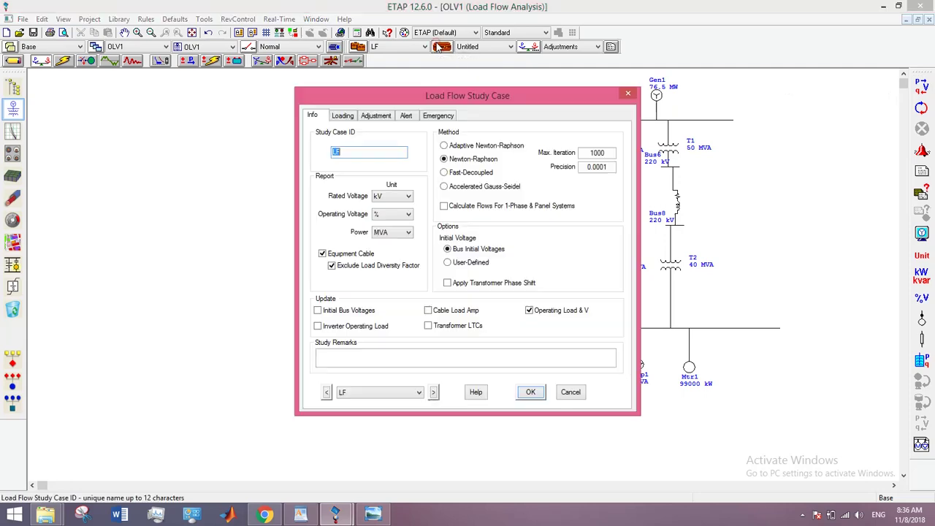
{"action": "left_click", "coordinate": [461, 173]}
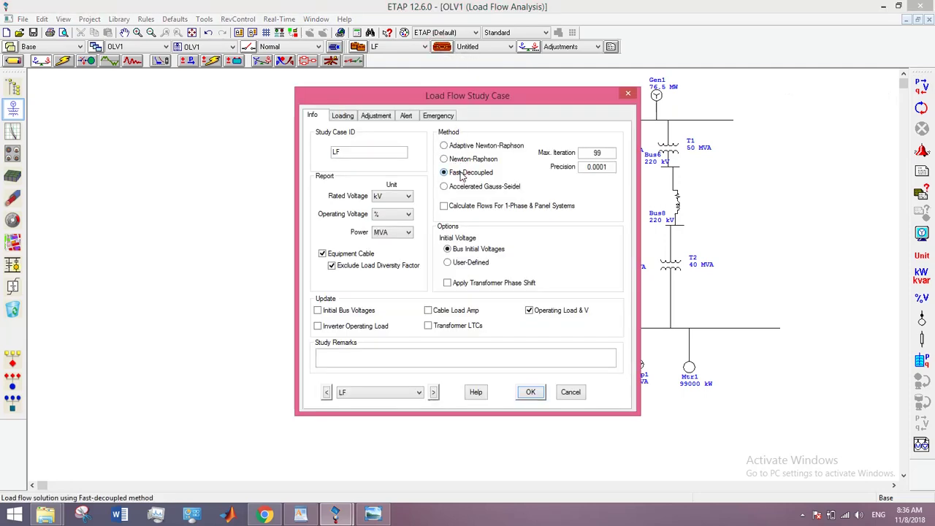
{"action": "key", "text": "Return"}
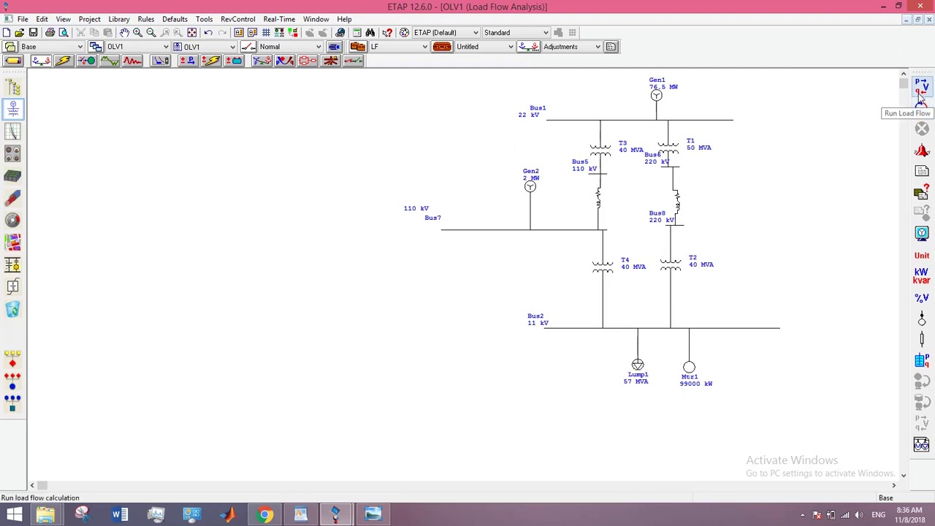
{"action": "left_click", "coordinate": [921, 86]}
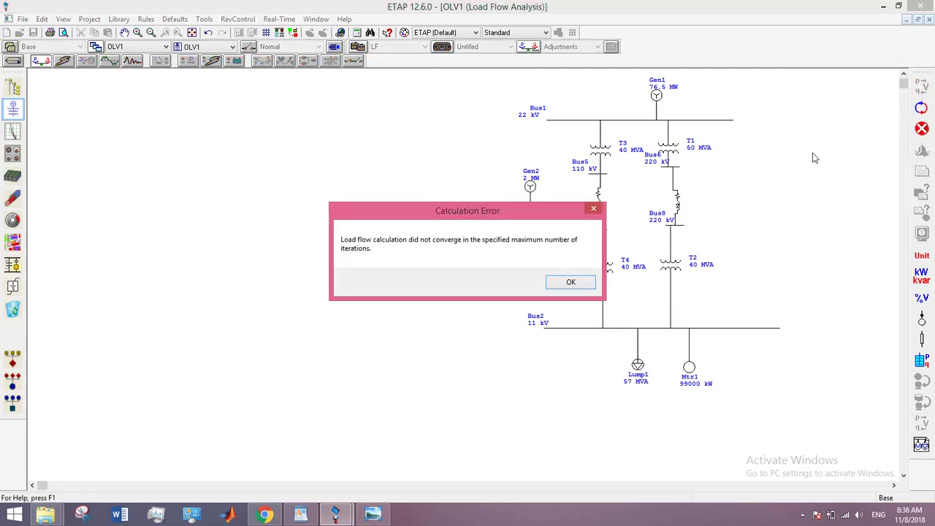
{"action": "left_click", "coordinate": [585, 284]}
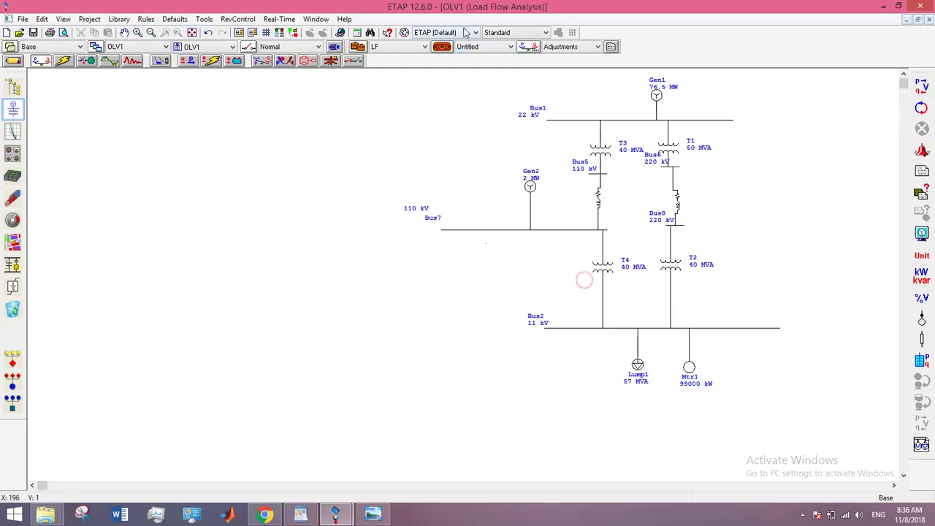
Raise Fast-Decoupled Max. Iteration to 1000 and rerun; dismiss the non-convergence error
{"action": "left_click", "coordinate": [443, 47]}
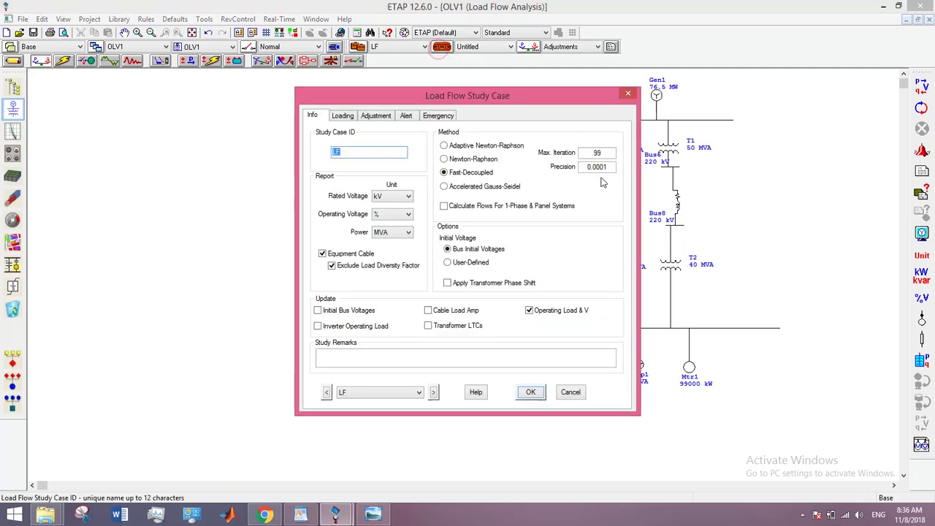
{"action": "double_click", "coordinate": [582, 153]}
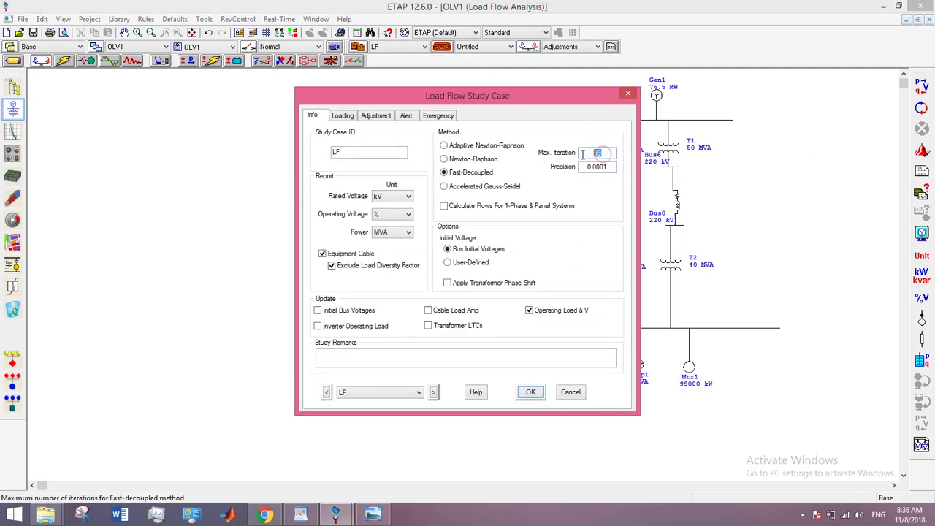
{"action": "type", "text": "1"}
{"action": "type", "text": "000"}
{"action": "key", "text": "Return"}
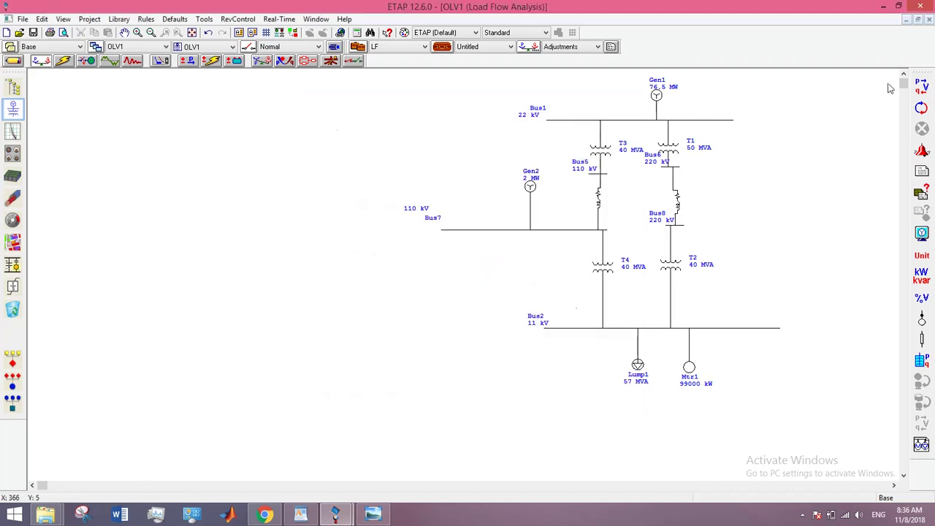
{"action": "left_click", "coordinate": [919, 89]}
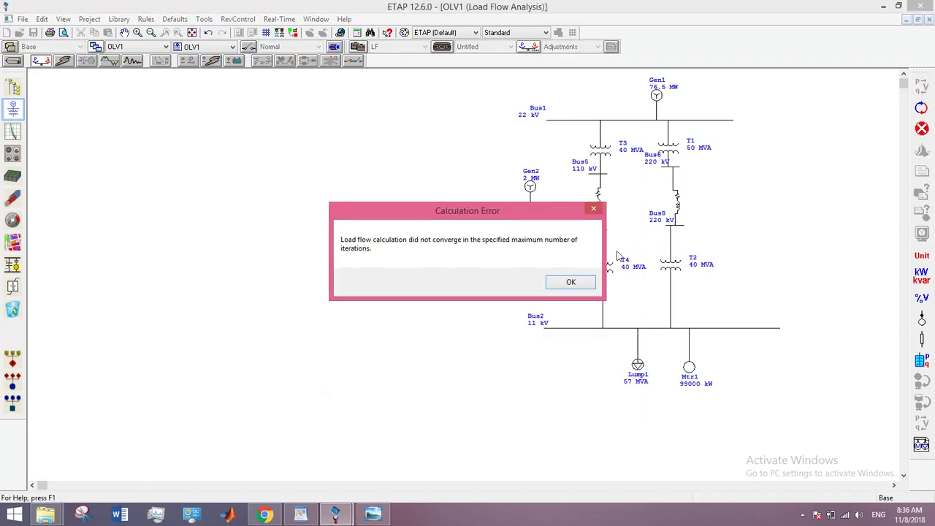
{"action": "left_click", "coordinate": [586, 286]}
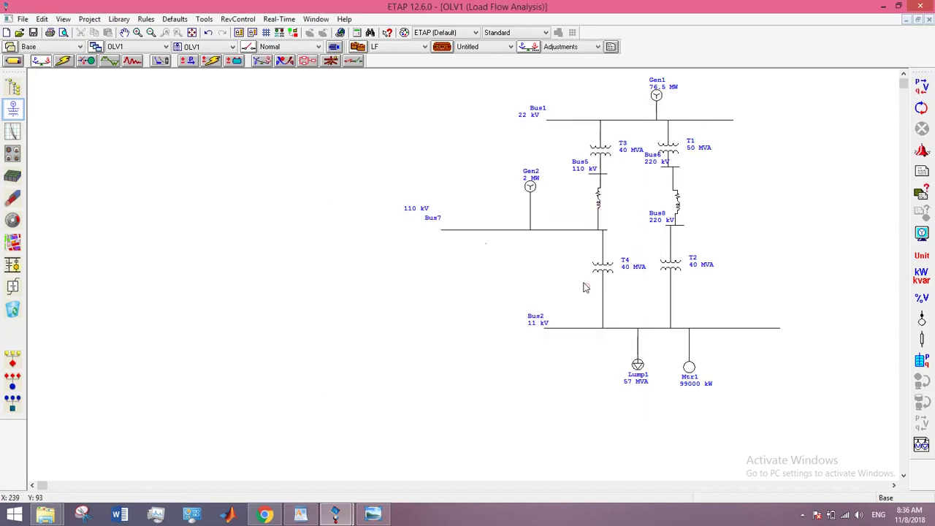
Run the load flow with Accelerated Gauss-Seidel, dismiss the failure, and reopen the study case
{"action": "left_click", "coordinate": [441, 46]}
{"action": "left_click", "coordinate": [481, 190]}
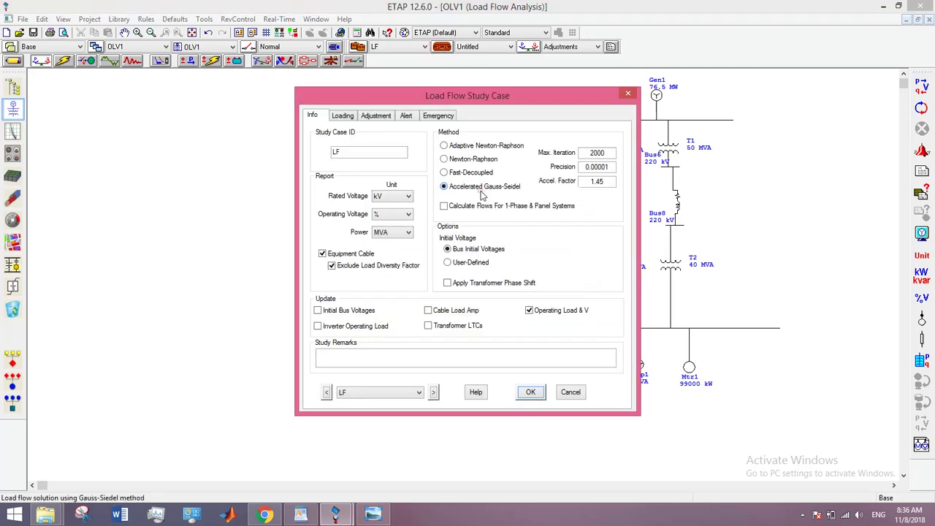
{"action": "left_click", "coordinate": [527, 394]}
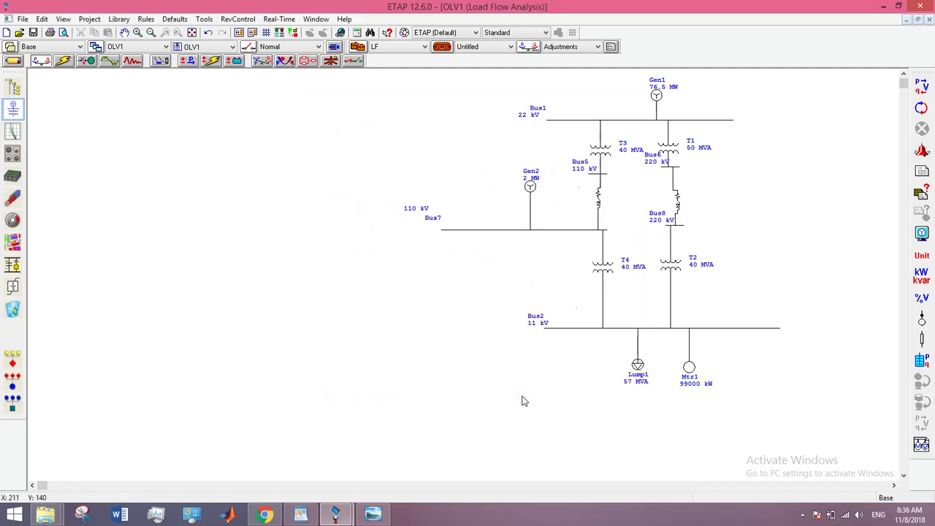
{"action": "left_click", "coordinate": [919, 87]}
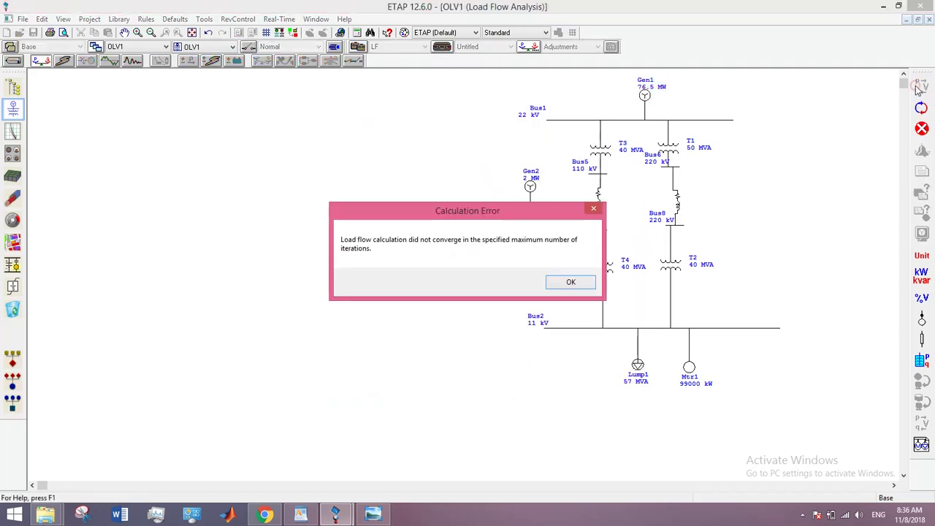
{"action": "left_click", "coordinate": [571, 285]}
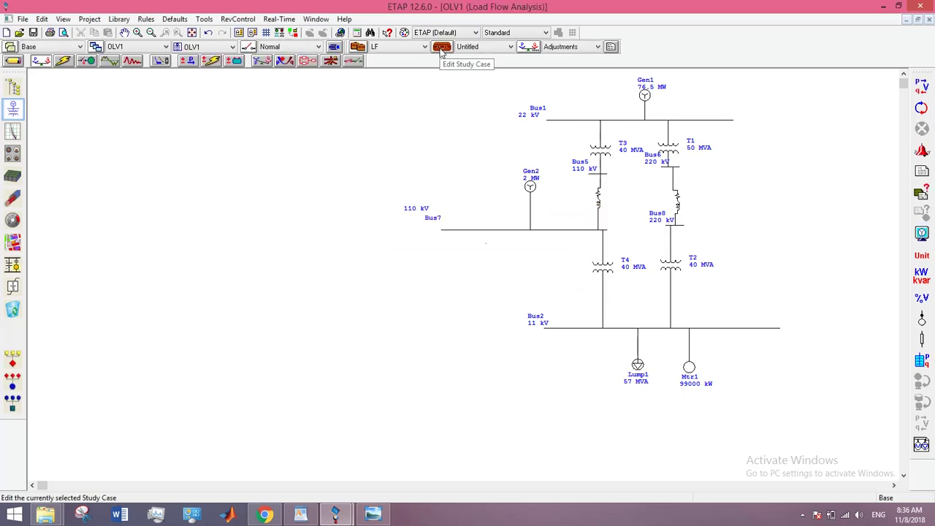
{"action": "left_click", "coordinate": [441, 48]}
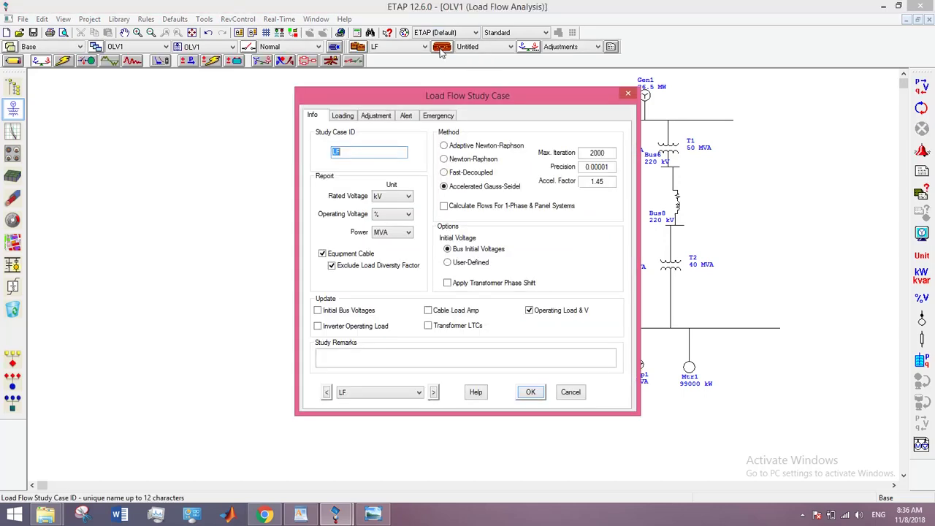
Use Adaptive Newton-Raphson with 9999 iterations and looser precision, run, and dismiss the mismatch warning
{"action": "left_click", "coordinate": [468, 146]}
{"action": "double_click", "coordinate": [593, 153]}
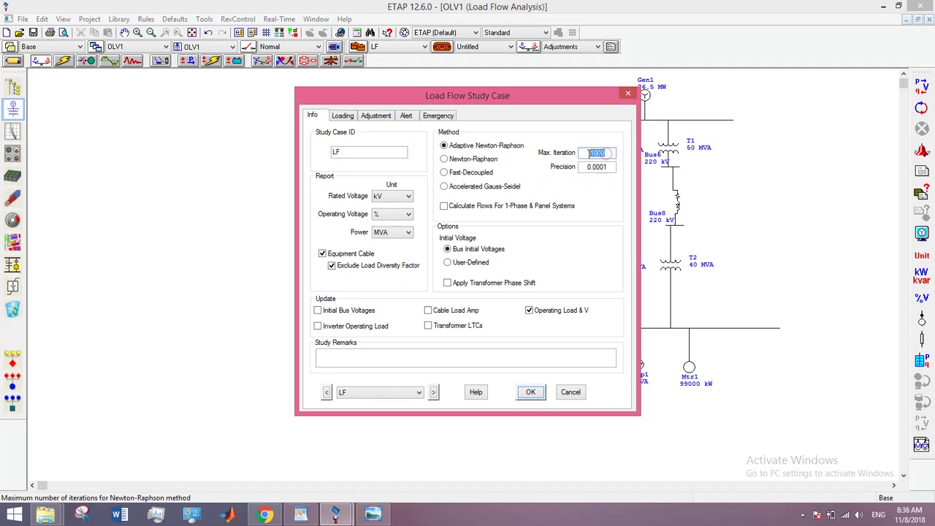
{"action": "type", "text": "9999"}
{"action": "left_click", "coordinate": [602, 169]}
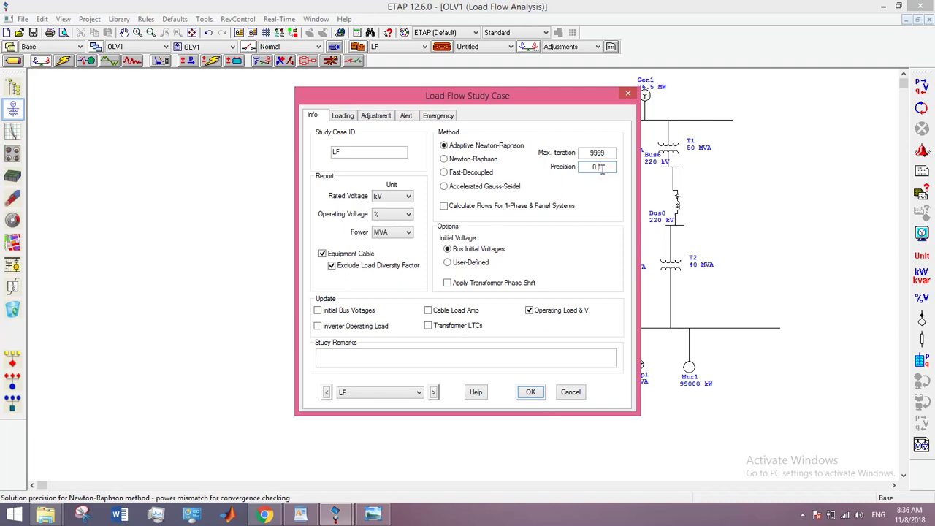
{"action": "key", "text": "Return"}
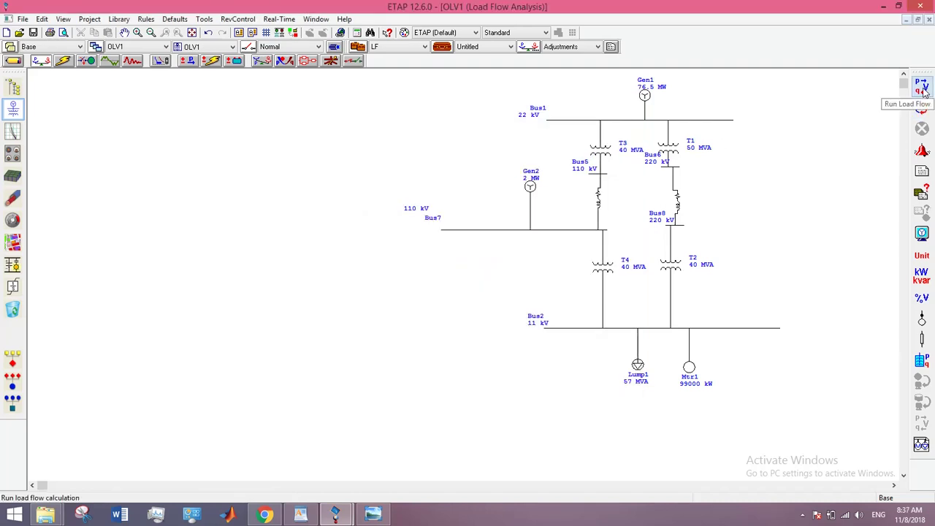
{"action": "left_click", "coordinate": [923, 88]}
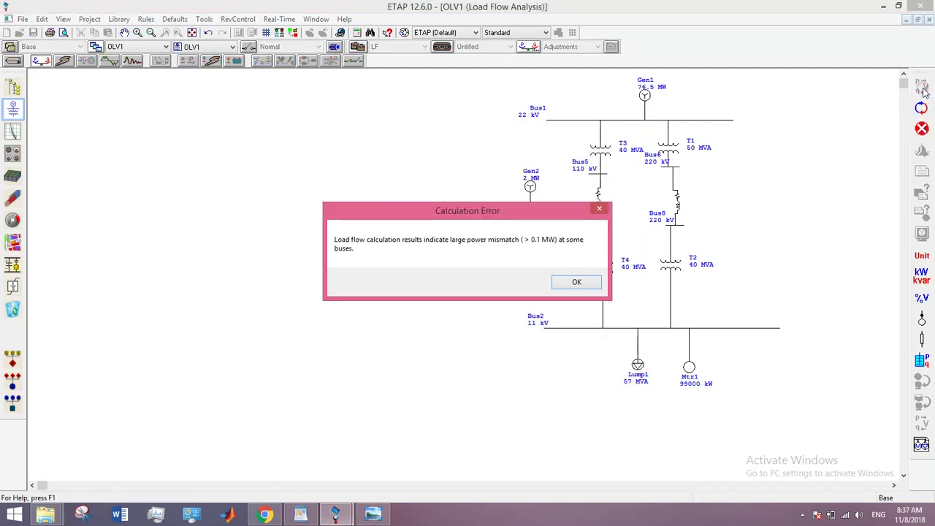
{"action": "left_click", "coordinate": [574, 287]}
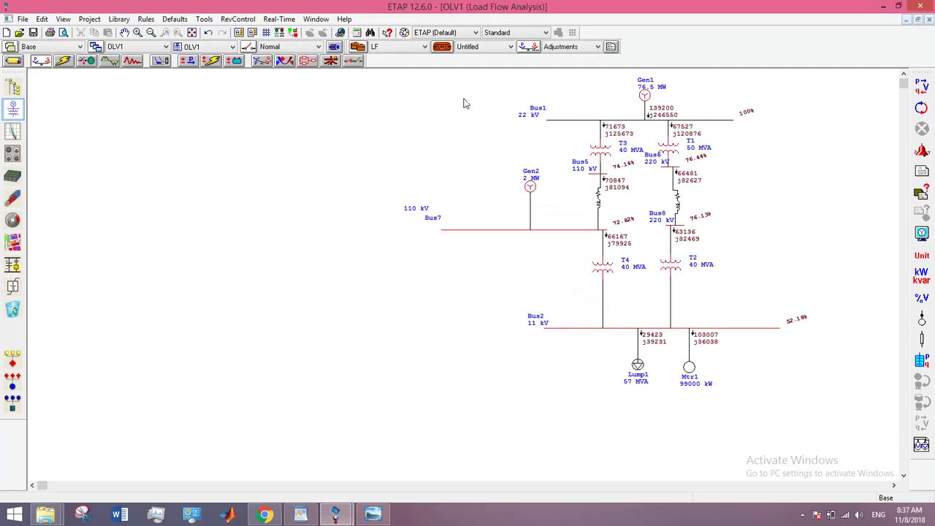
Rerun the load flow with Newton-Raphson at 5000 iterations, dismissing the mismatch warning
{"action": "left_click", "coordinate": [442, 46]}
{"action": "left_click", "coordinate": [488, 160]}
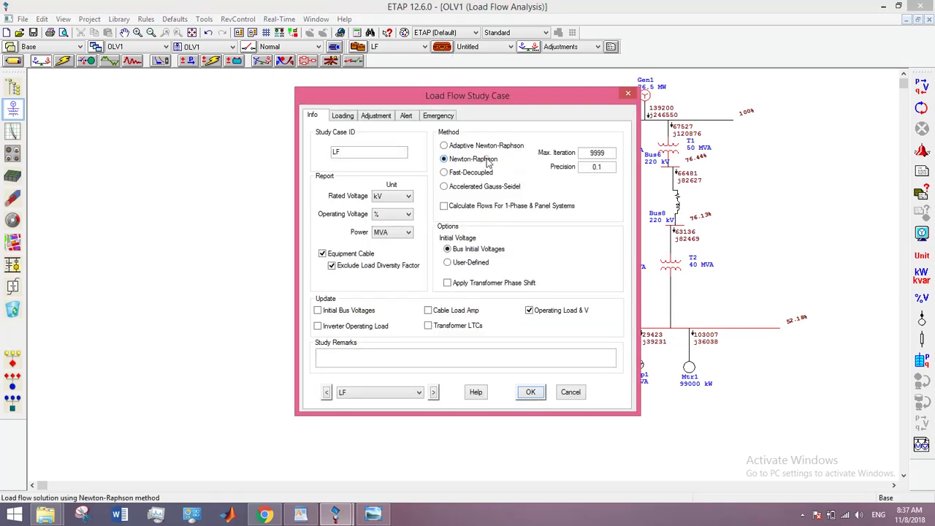
{"action": "double_click", "coordinate": [603, 154]}
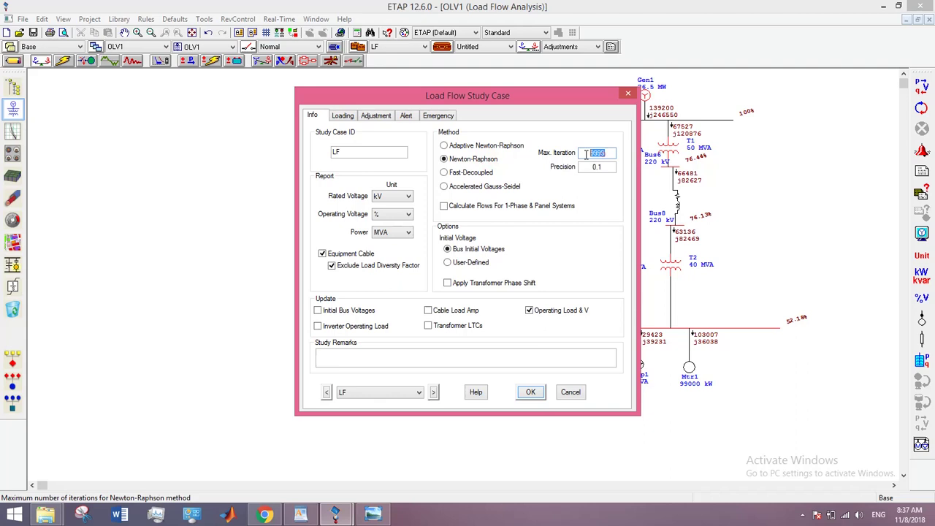
{"action": "type", "text": "5000"}
{"action": "key", "text": "Return"}
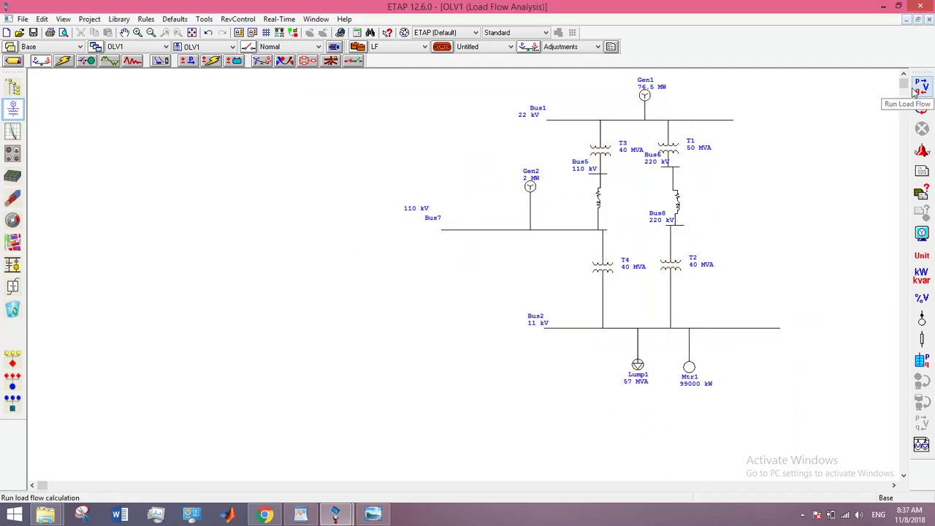
{"action": "left_click", "coordinate": [921, 86]}
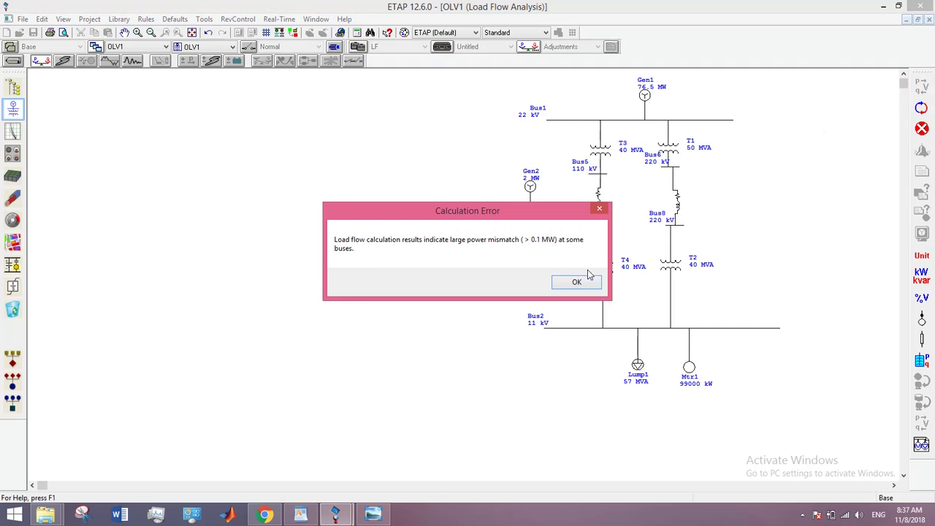
{"action": "left_click", "coordinate": [588, 285]}
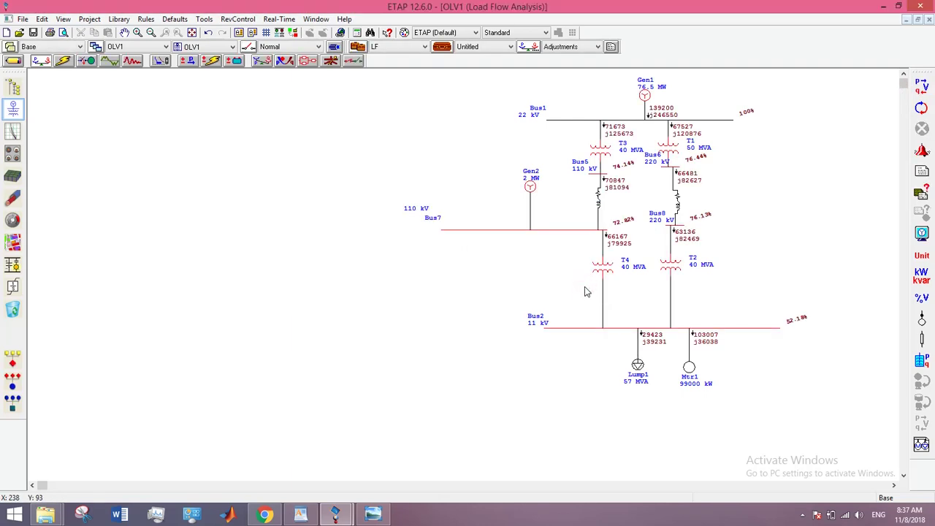
Rerun with Fast-Decoupled, 5000 iterations and 0.1 precision, dismissing the mismatch warning
{"action": "left_click", "coordinate": [442, 46]}
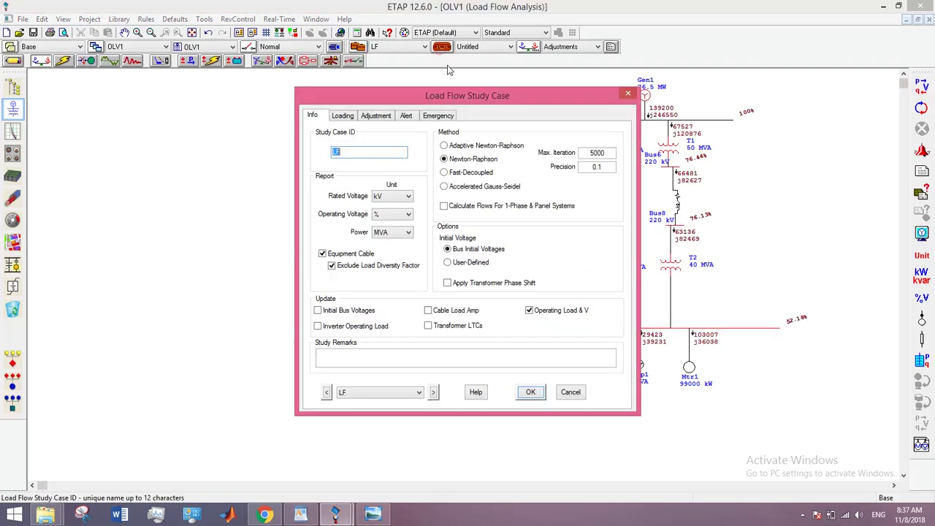
{"action": "left_click", "coordinate": [482, 173]}
{"action": "double_click", "coordinate": [588, 153]}
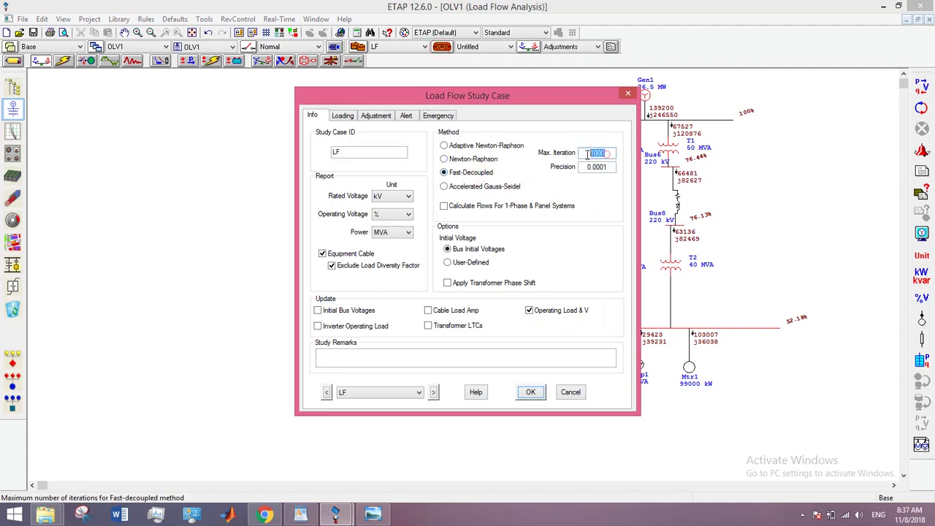
{"action": "type", "text": "5000"}
{"action": "left_click", "coordinate": [602, 166]}
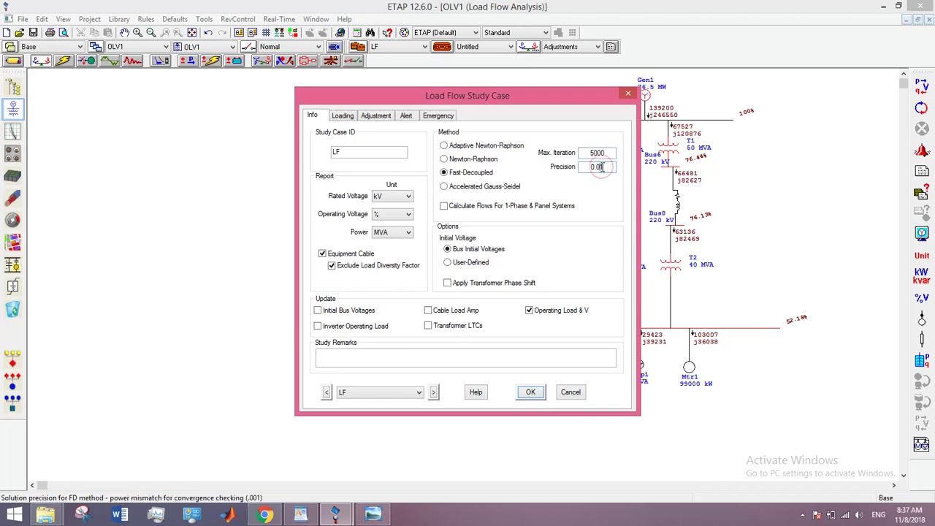
{"action": "key", "text": "Return"}
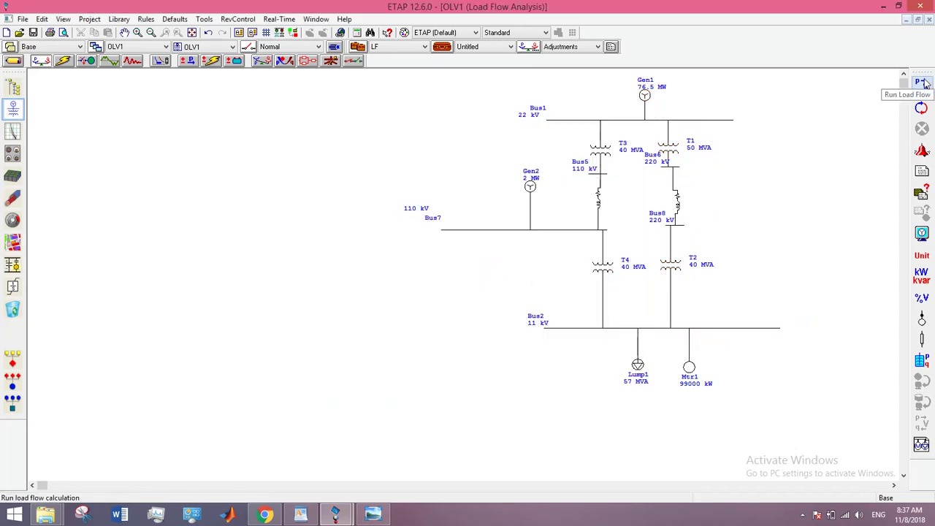
{"action": "left_click", "coordinate": [922, 86]}
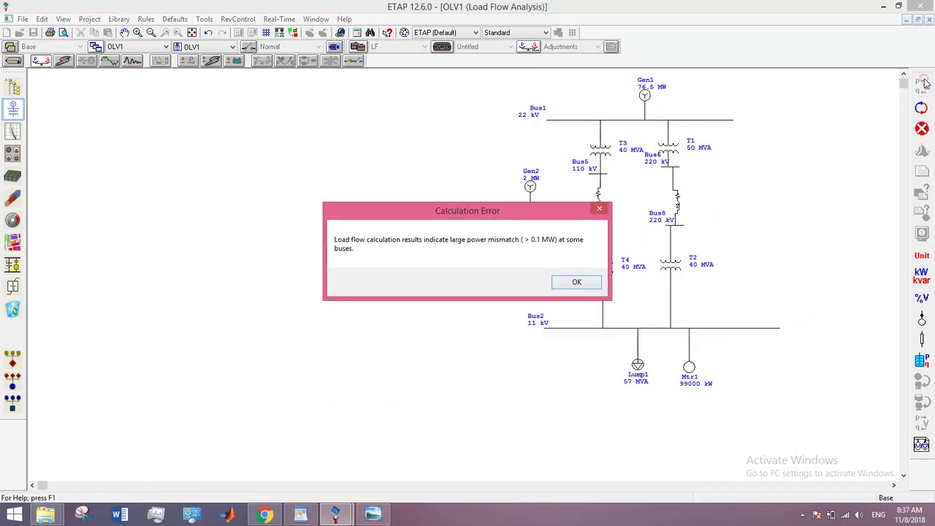
{"action": "left_click", "coordinate": [583, 283]}
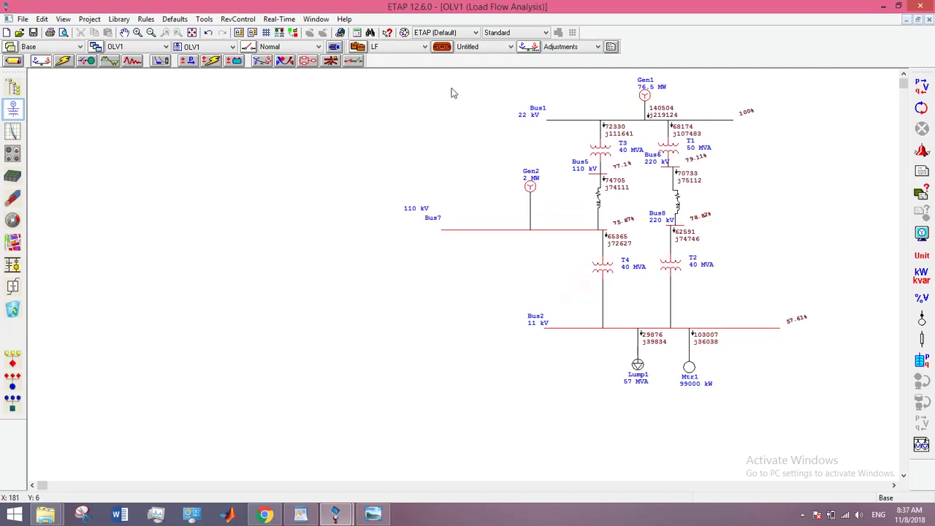
Switch to Accelerated Gauss-Seidel, run the load flow, and dismiss the non-convergence error
{"action": "left_click", "coordinate": [441, 48]}
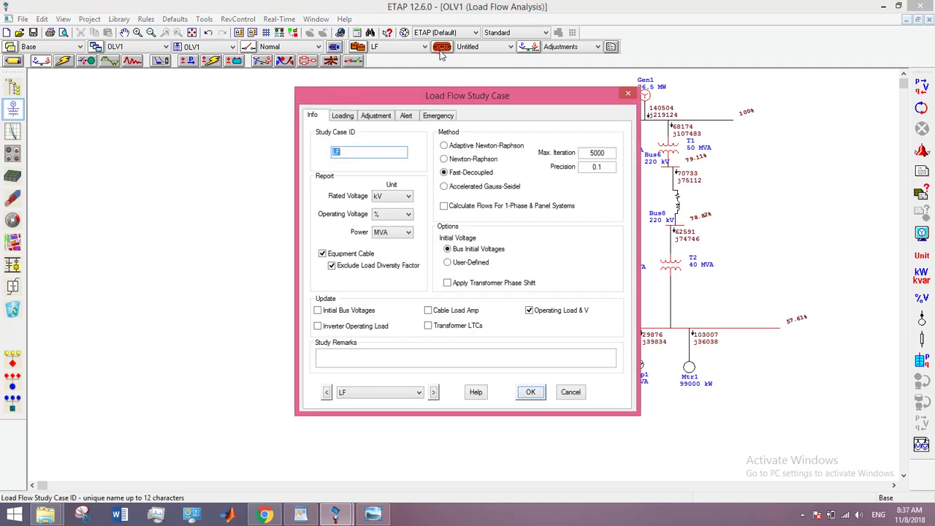
{"action": "left_click", "coordinate": [461, 187]}
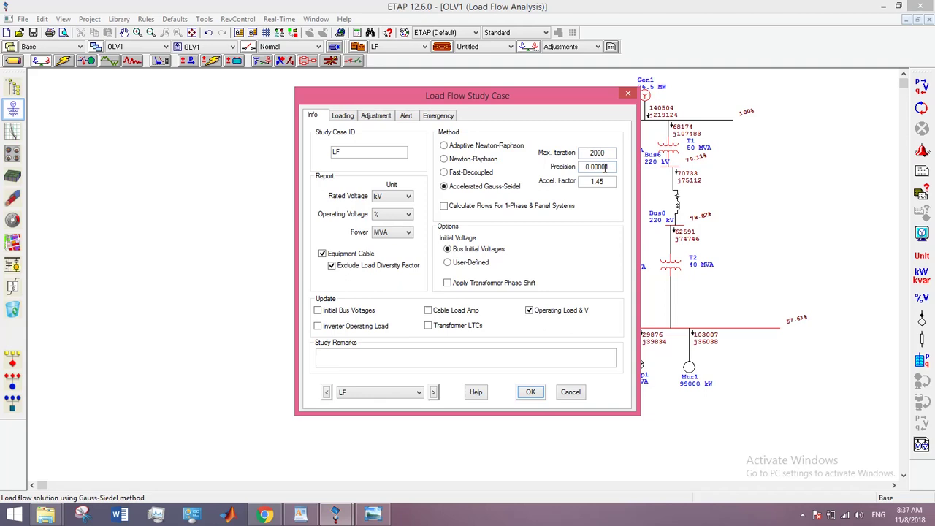
{"action": "left_click", "coordinate": [607, 167]}
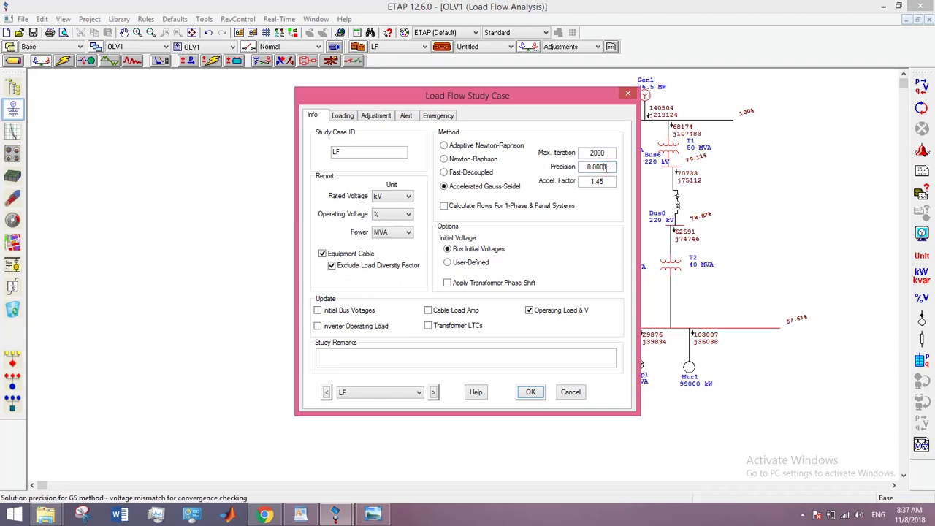
{"action": "key", "text": "Return"}
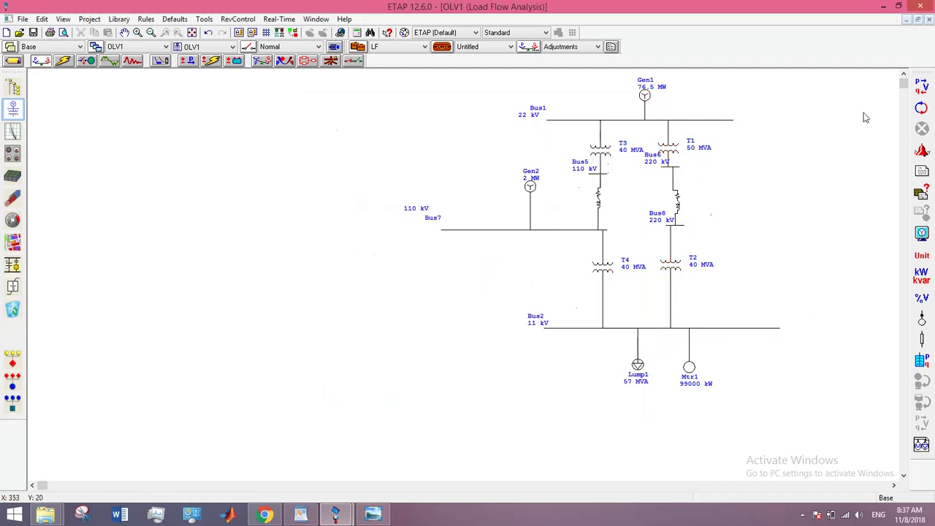
{"action": "left_click", "coordinate": [928, 86]}
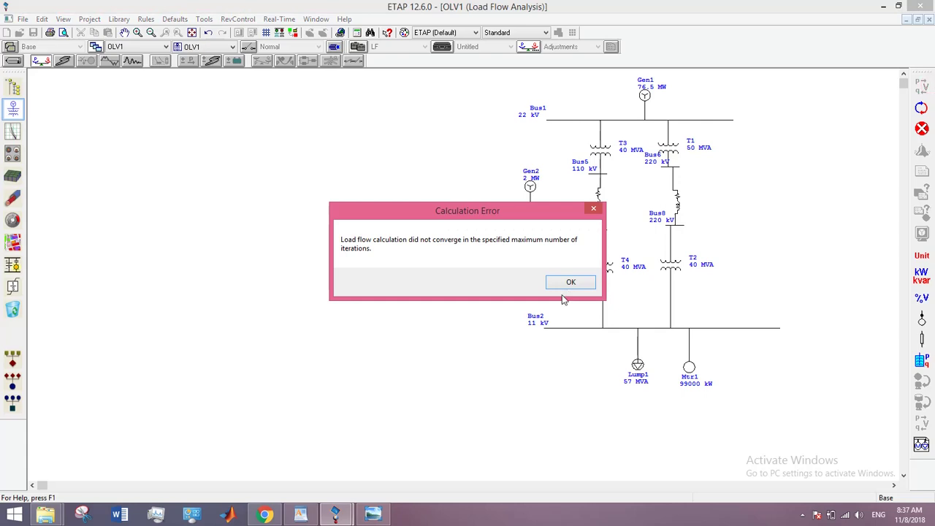
{"action": "left_click", "coordinate": [570, 278]}
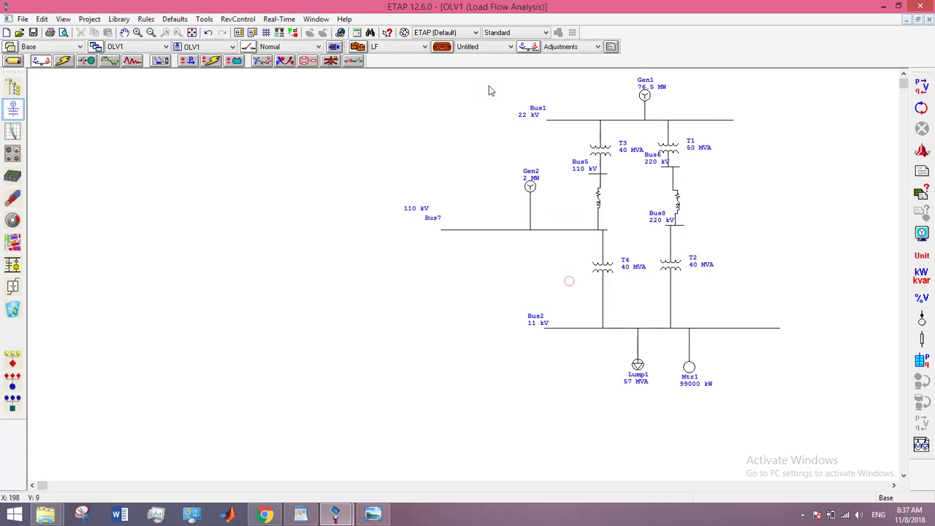
Loosen the precision by one digit and rerun; it still fails to converge
{"action": "left_click", "coordinate": [443, 46]}
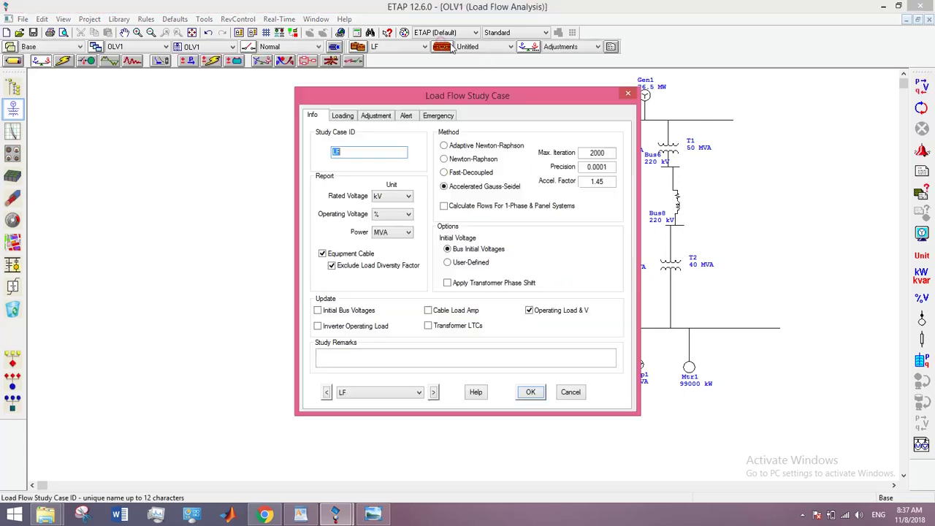
{"action": "left_click", "coordinate": [606, 167]}
{"action": "key", "text": "BackSpace"}
{"action": "key", "text": "BackSpace"}
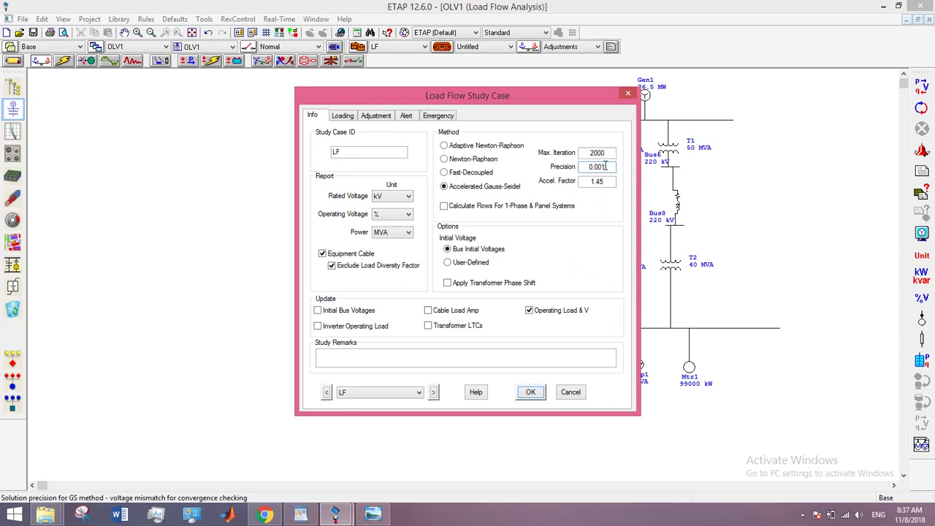
{"action": "key", "text": "Return"}
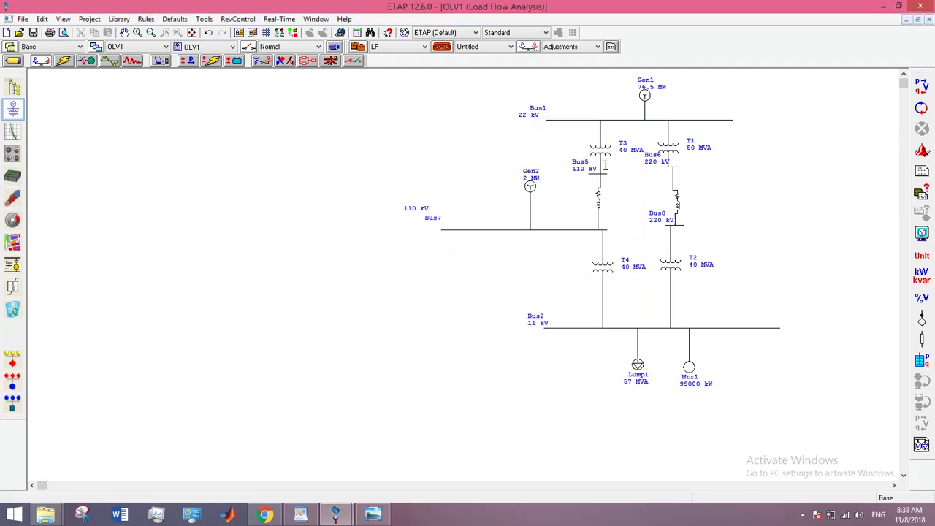
{"action": "left_click", "coordinate": [923, 85]}
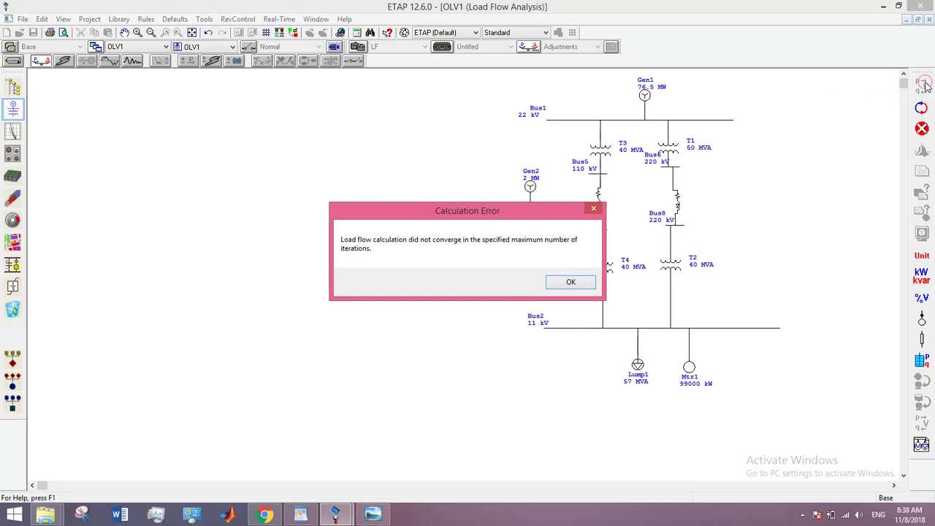
{"action": "left_click", "coordinate": [569, 283]}
Rerun the load flow at the 2000 iteration limit and dismiss the non-convergence error
{"action": "left_click", "coordinate": [442, 46]}
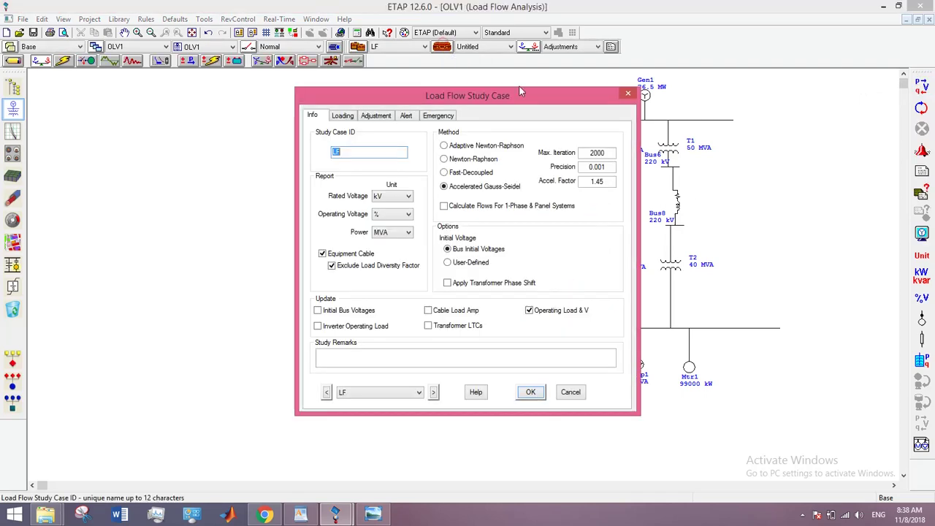
{"action": "left_click_drag", "start_coordinate": [609, 155], "coordinate": [592, 156]}
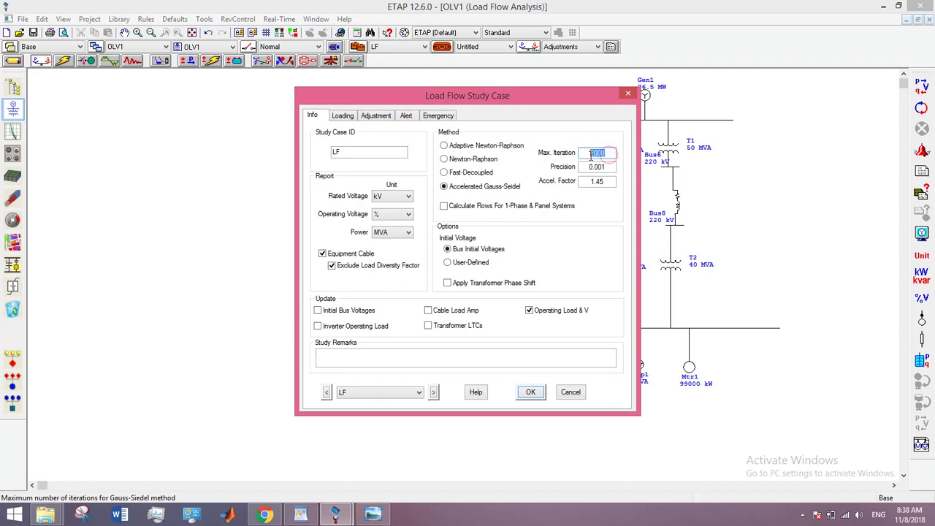
{"action": "type", "text": "1400"}
{"action": "key", "text": "Return"}
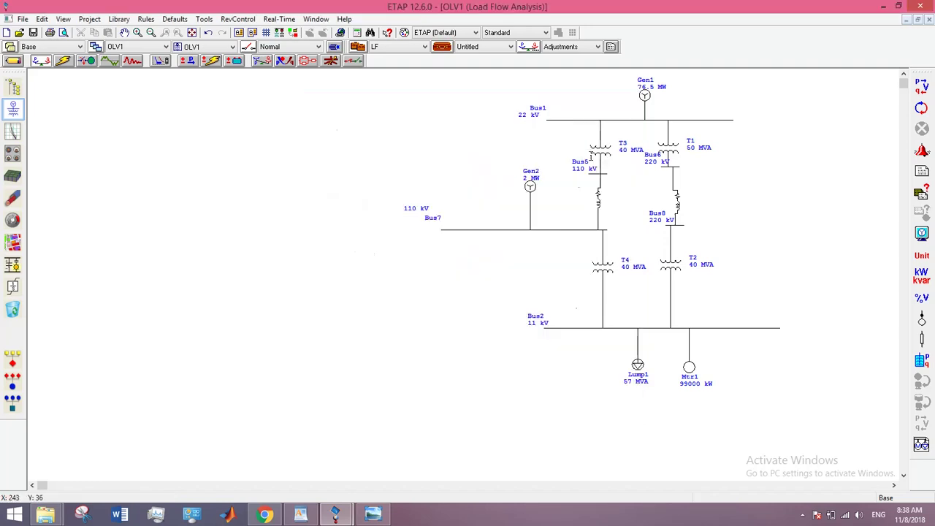
{"action": "left_click", "coordinate": [922, 86]}
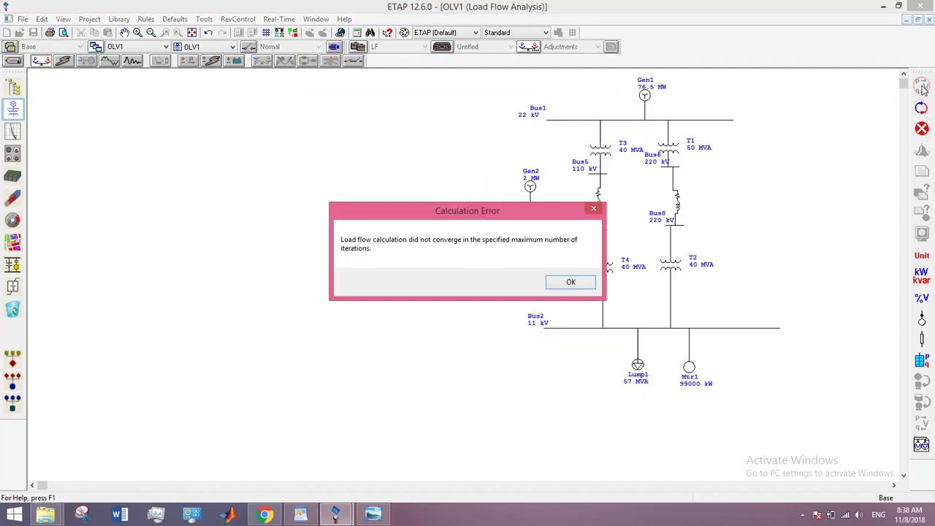
{"action": "left_click", "coordinate": [572, 288]}
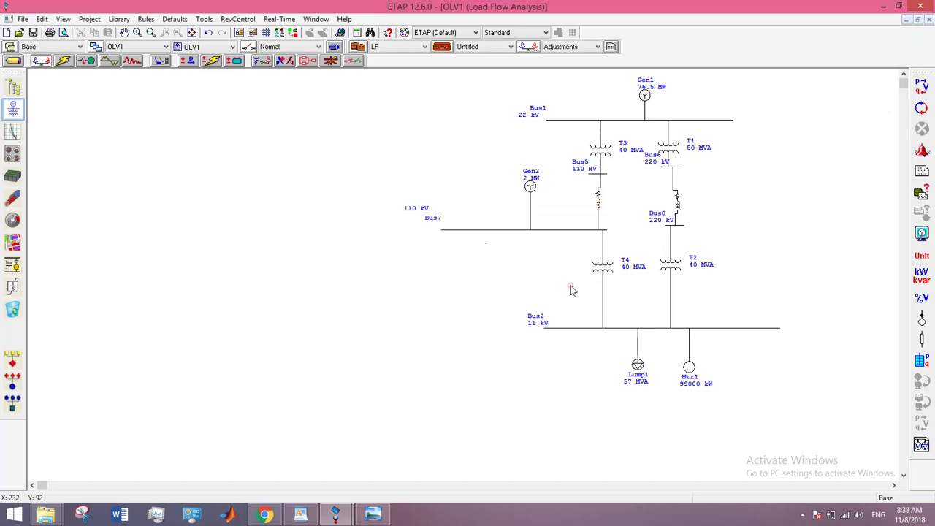
Raise Max. Iteration to 5000, rerun, and dismiss the non-convergence error
{"action": "left_click", "coordinate": [442, 46]}
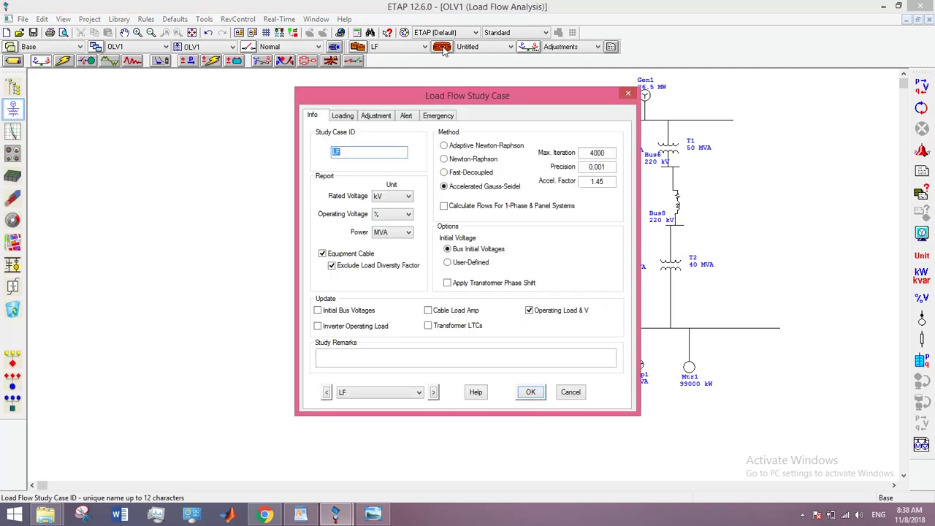
{"action": "double_click", "coordinate": [594, 152]}
{"action": "type", "text": "5000"}
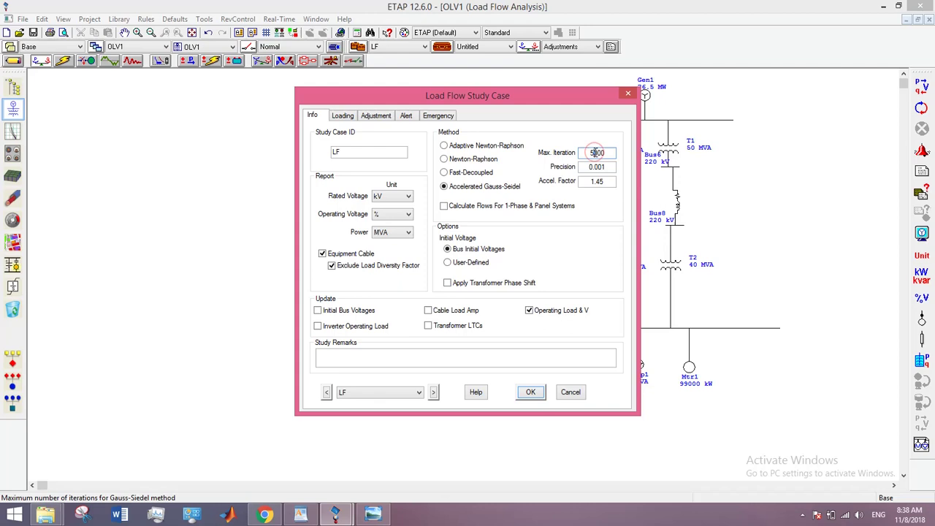
{"action": "key", "text": "Return"}
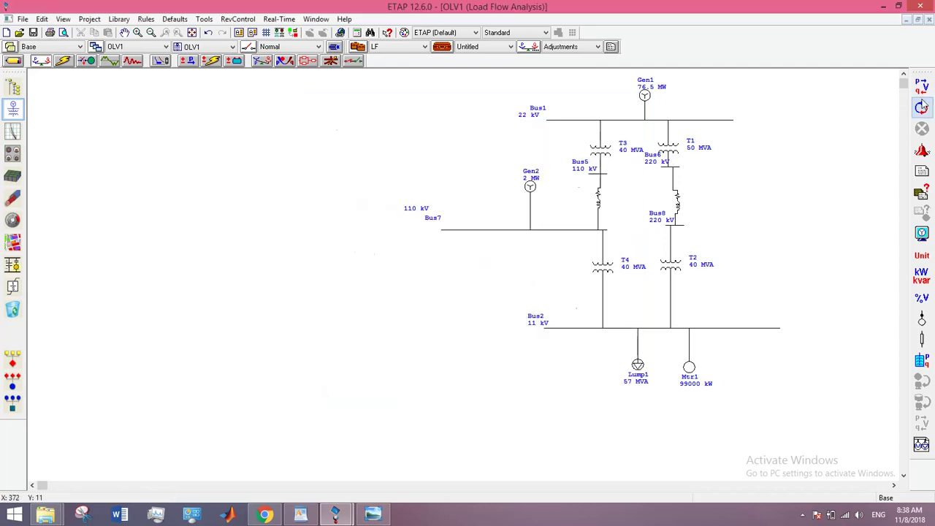
{"action": "left_click", "coordinate": [922, 87]}
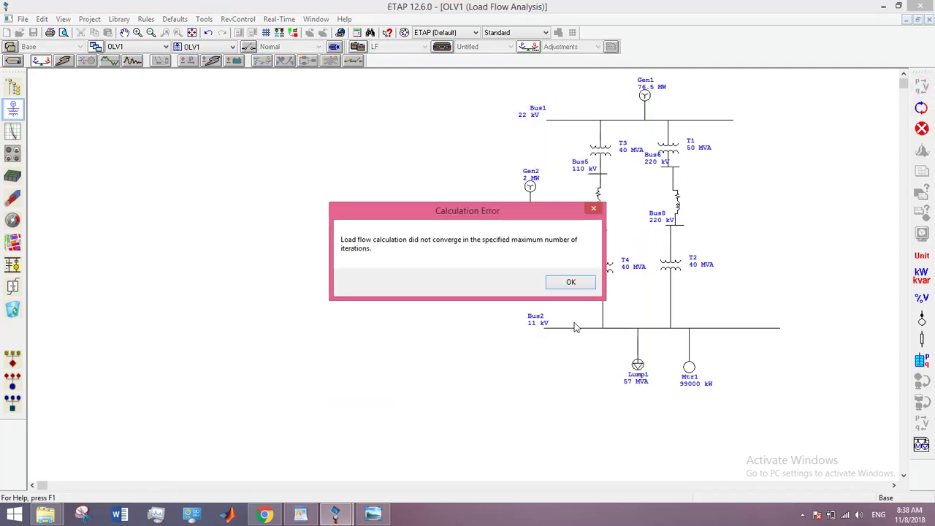
{"action": "left_click", "coordinate": [572, 286]}
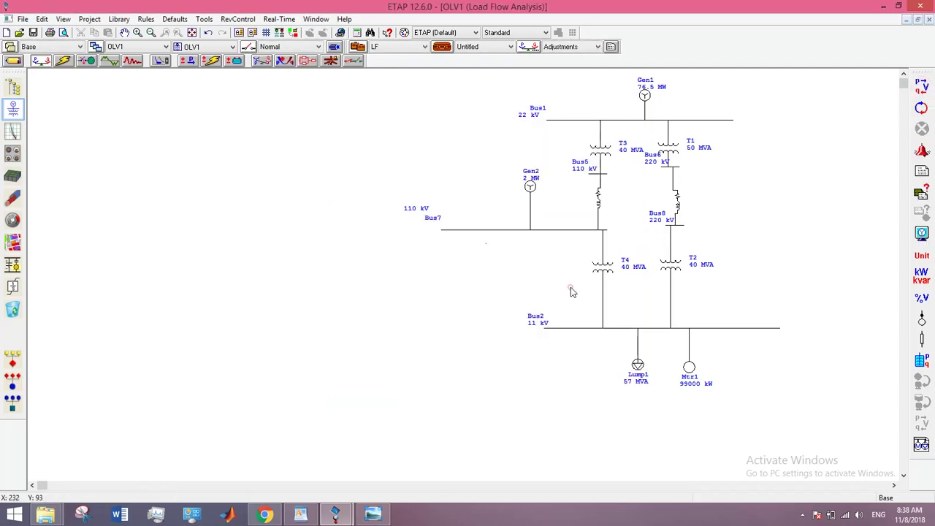
Change the precision to 0.01, run the load flow, and dismiss the power mismatch warning
{"action": "left_click", "coordinate": [442, 46]}
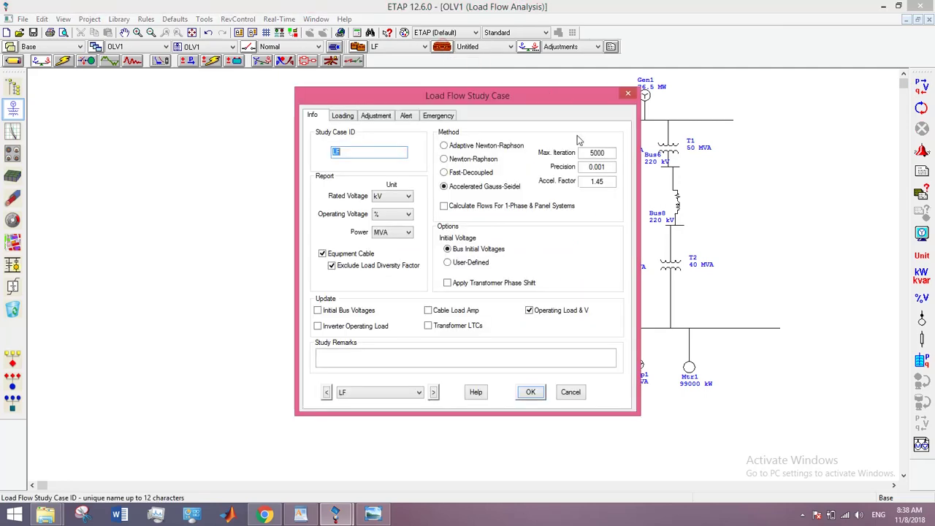
{"action": "left_click", "coordinate": [601, 166]}
{"action": "key", "text": "BackSpace"}
{"action": "key", "text": "BackSpace"}
{"action": "type", "text": "1"}
{"action": "key", "text": "Return"}
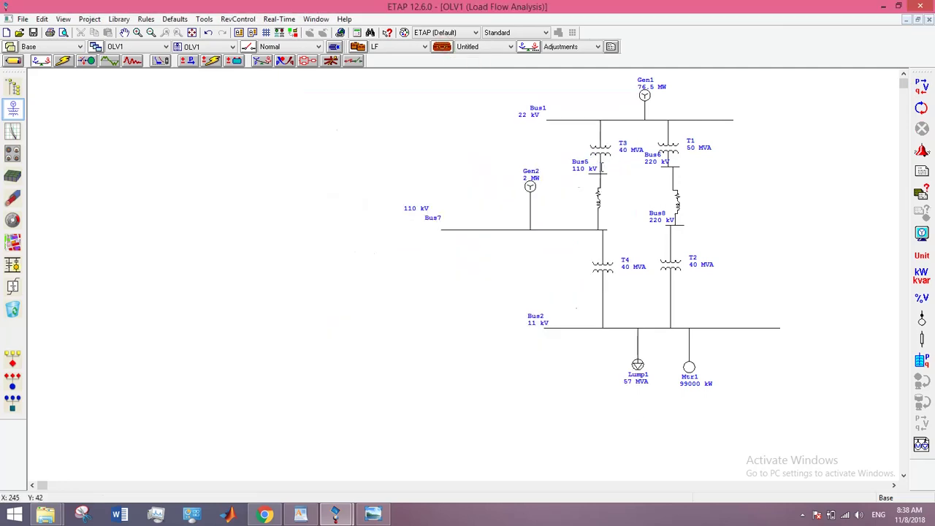
{"action": "left_click", "coordinate": [920, 86]}
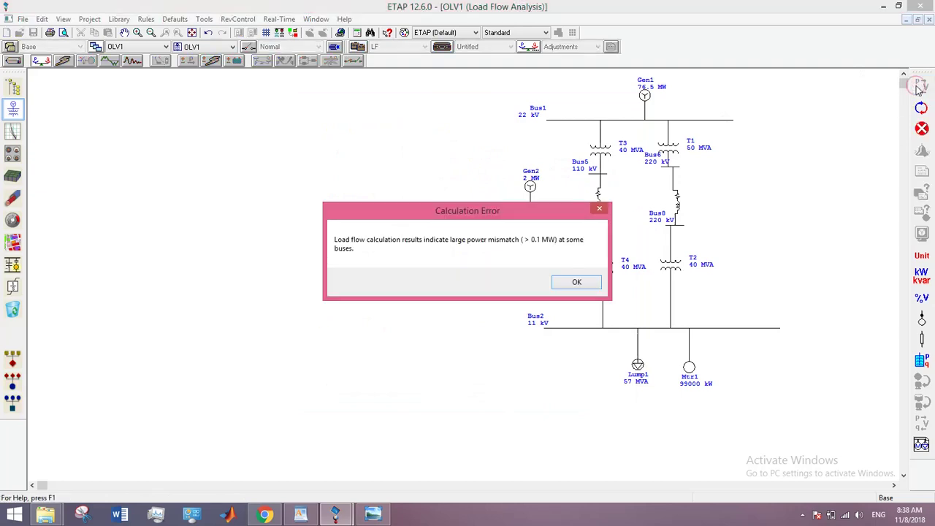
{"action": "left_click", "coordinate": [582, 284]}
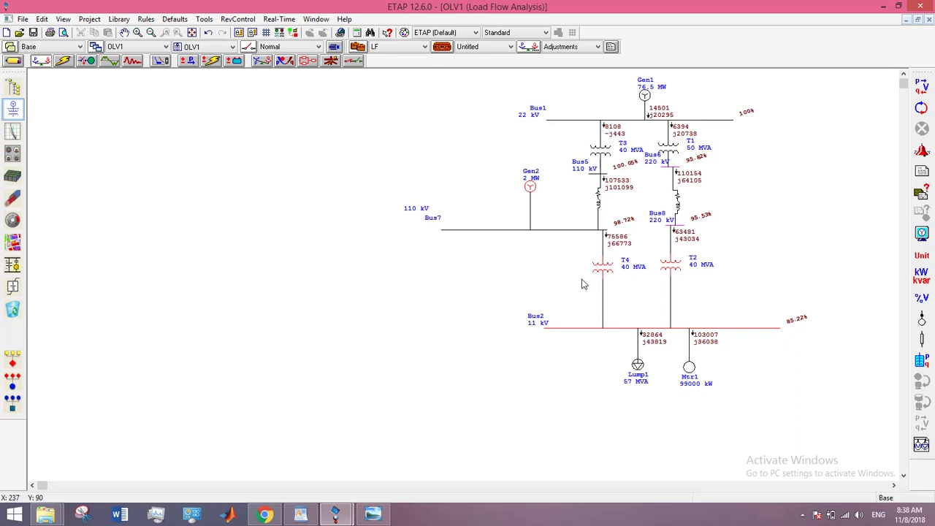
Run the load flow with Fast-Decoupled at 0.01 precision and dismiss its non-convergence error
{"action": "left_click", "coordinate": [442, 47]}
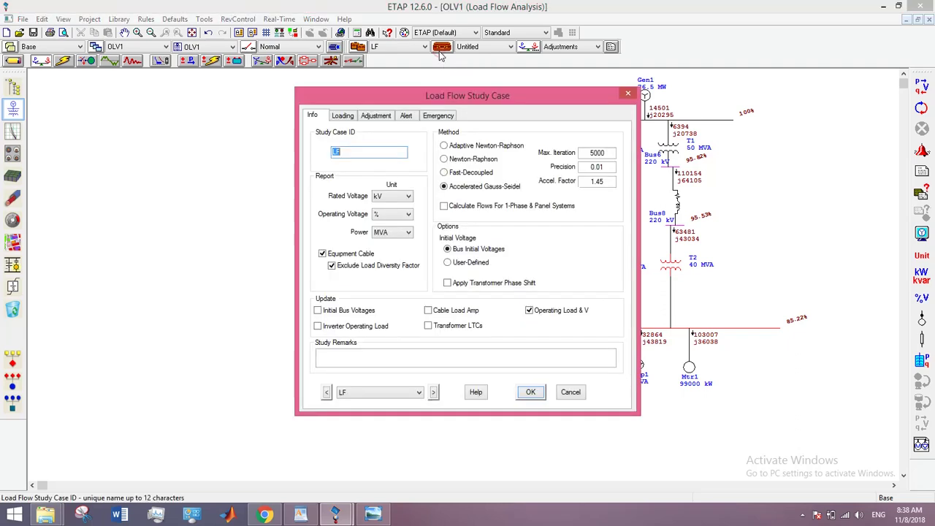
{"action": "double_click", "coordinate": [605, 169]}
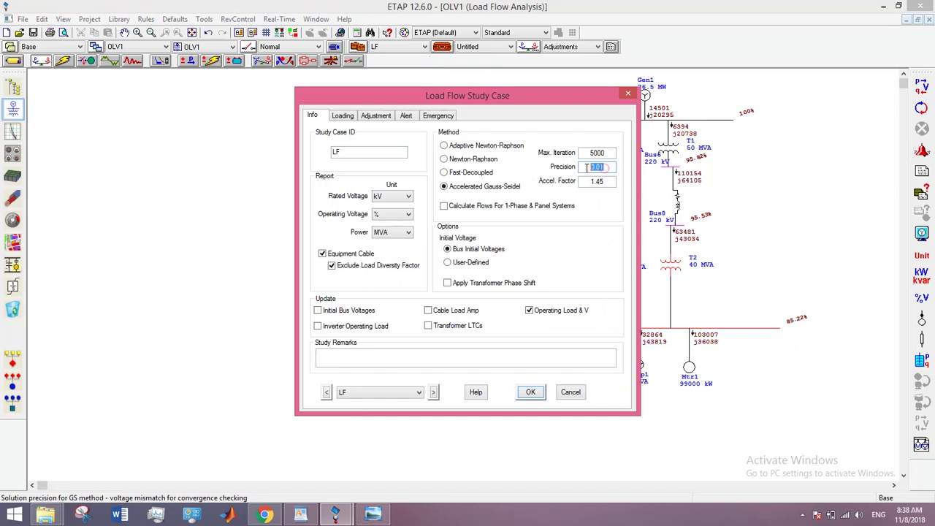
{"action": "left_click", "coordinate": [478, 173]}
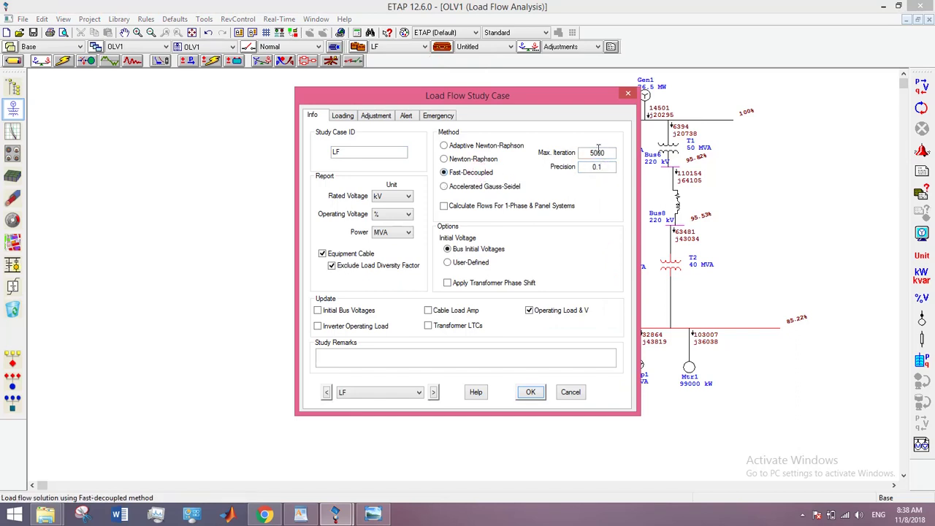
{"action": "double_click", "coordinate": [599, 168]}
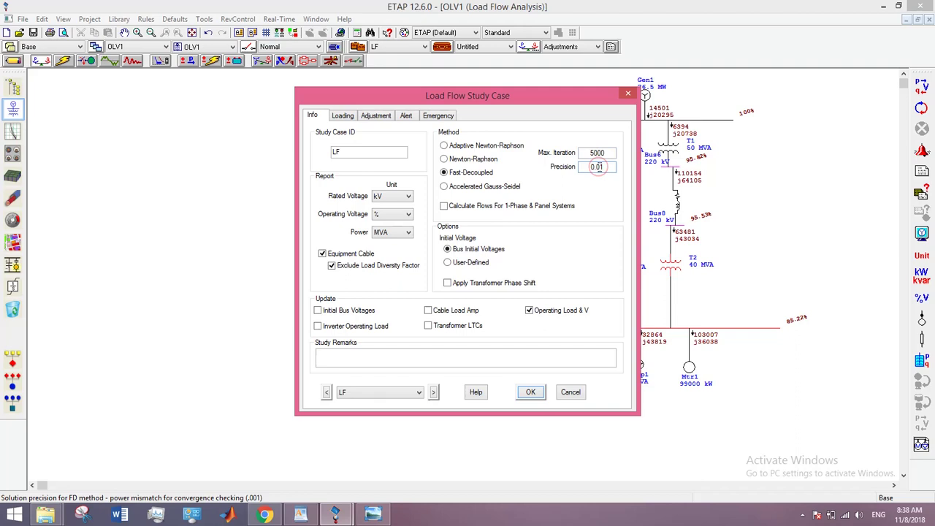
{"action": "key", "text": "Return"}
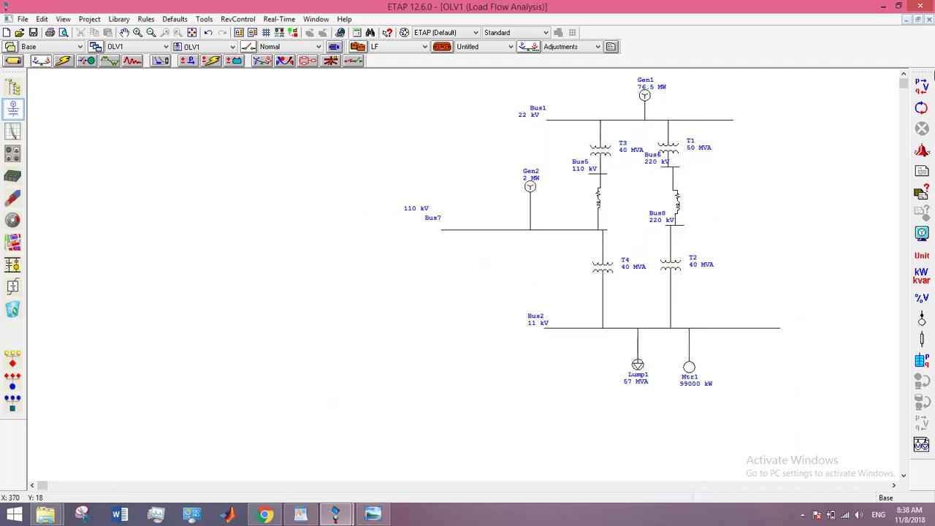
{"action": "left_click", "coordinate": [922, 87]}
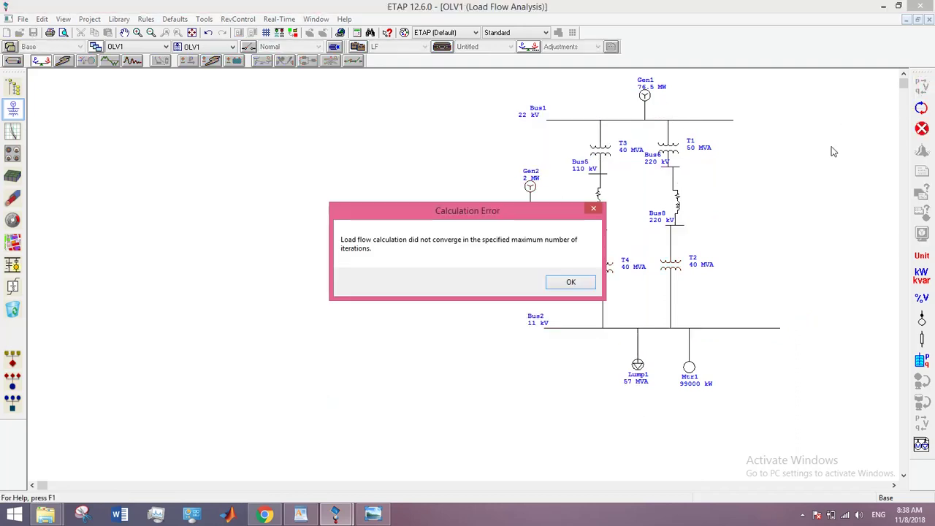
{"action": "left_click", "coordinate": [575, 283]}
Switch to Newton-Raphson and rerun the load flow
{"action": "left_click", "coordinate": [439, 45]}
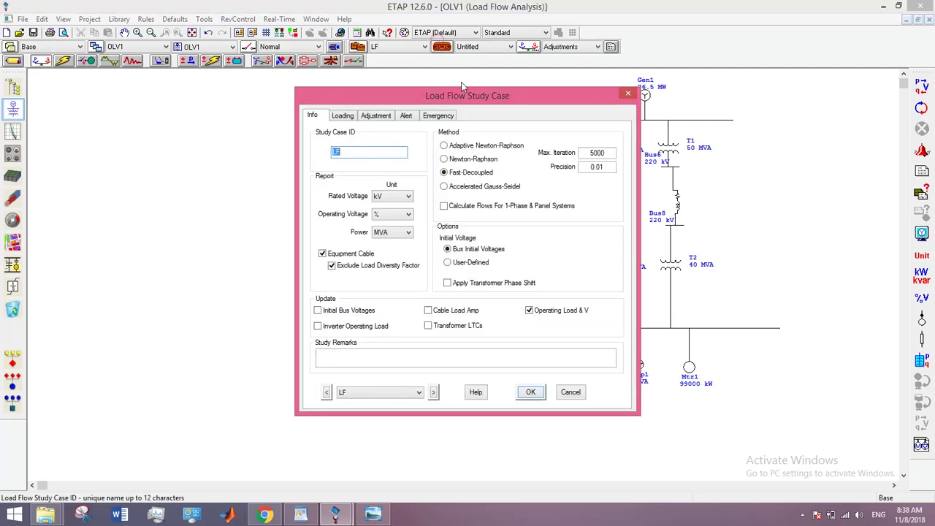
{"action": "left_click", "coordinate": [489, 161]}
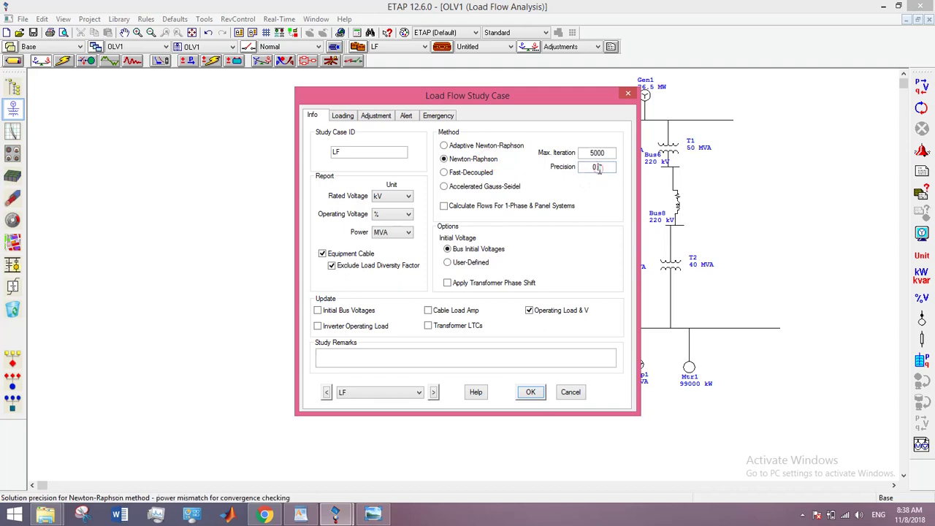
{"action": "key", "text": "Return"}
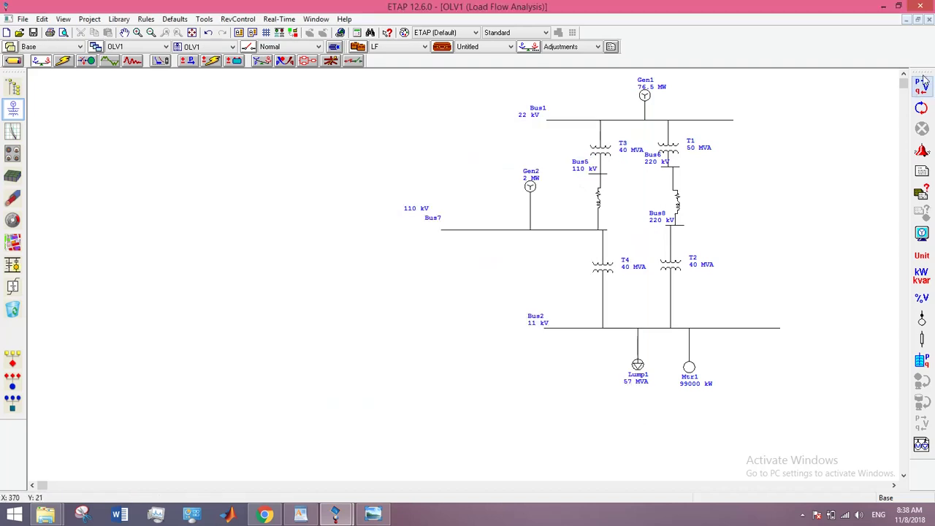
{"action": "left_click", "coordinate": [921, 107]}
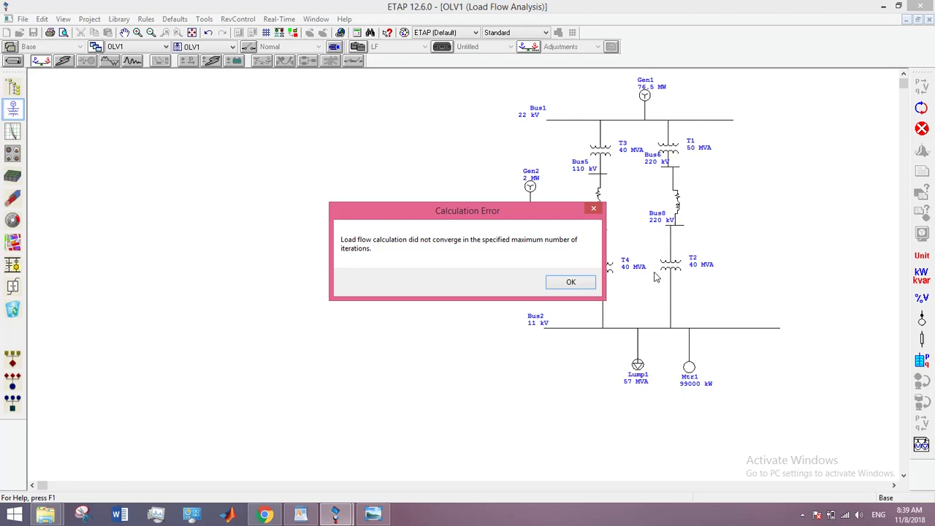
Change the study case method to Adaptive Newton-Raphson and run load flow; it also fails to converge
{"action": "left_click", "coordinate": [585, 287]}
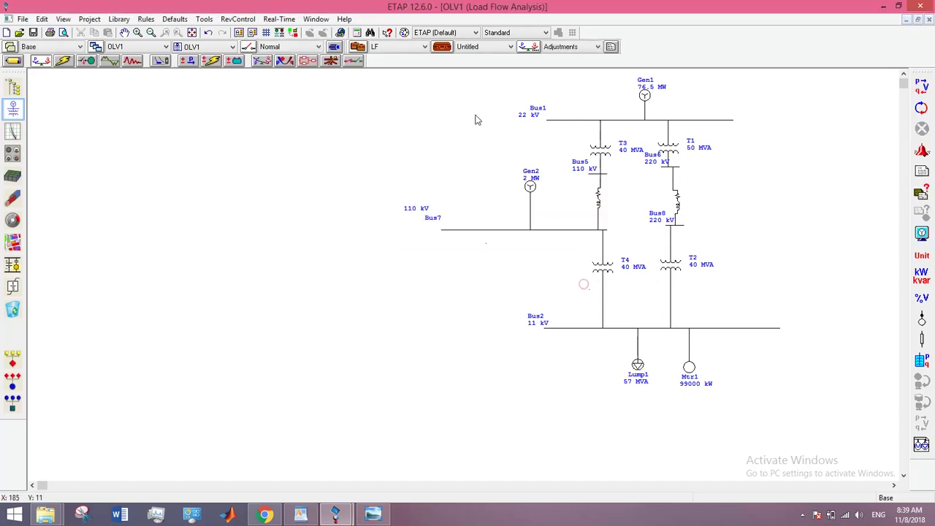
{"action": "left_click", "coordinate": [442, 47]}
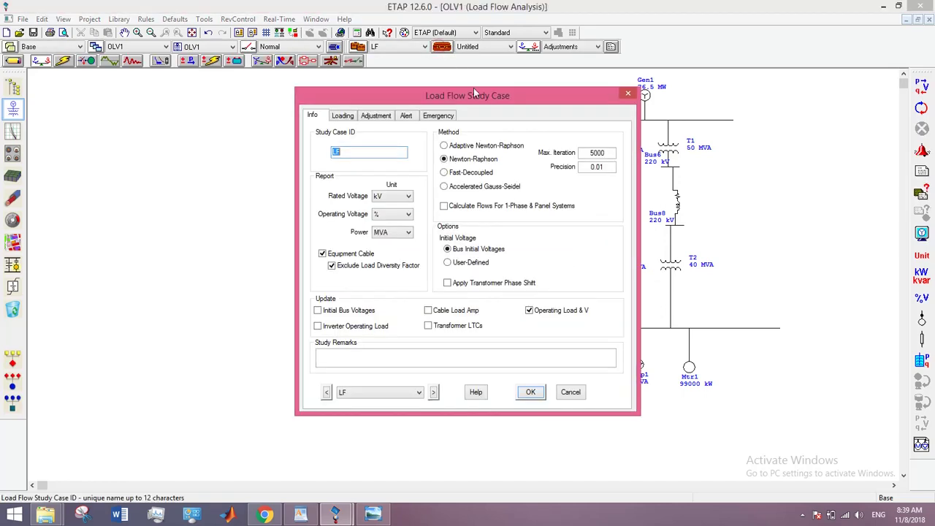
{"action": "left_click", "coordinate": [488, 146]}
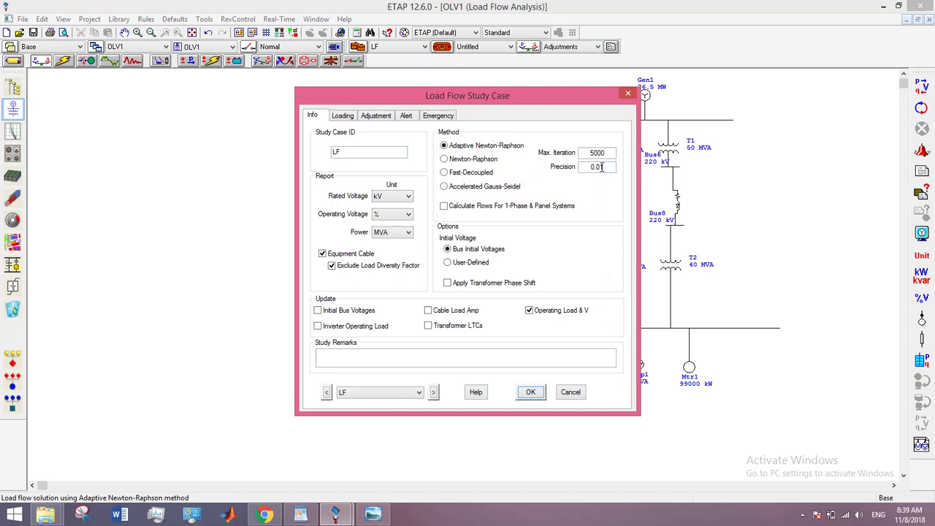
{"action": "left_click", "coordinate": [531, 392]}
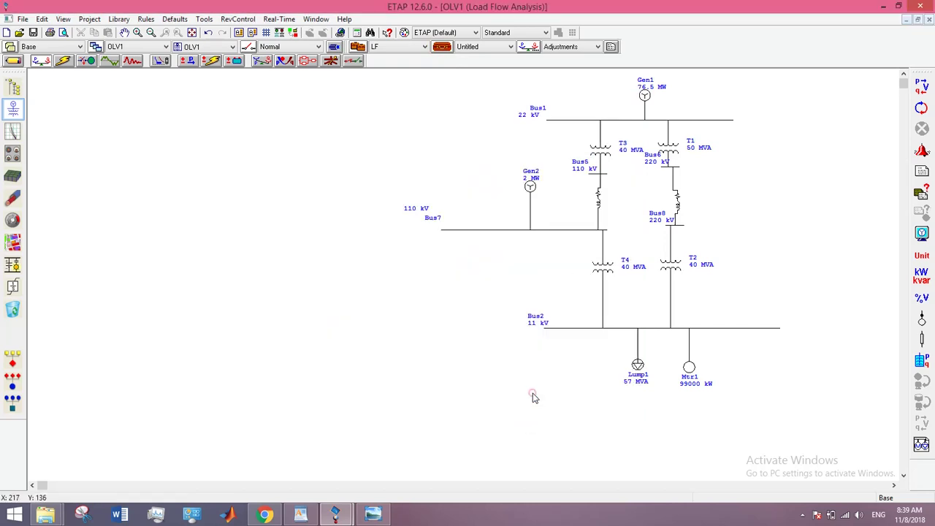
{"action": "left_click", "coordinate": [920, 86]}
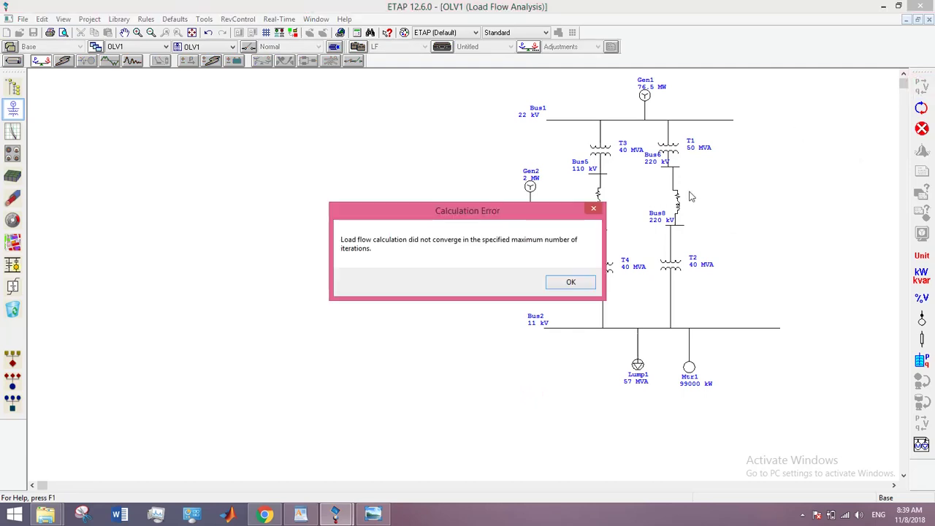
{"action": "left_click", "coordinate": [583, 289]}
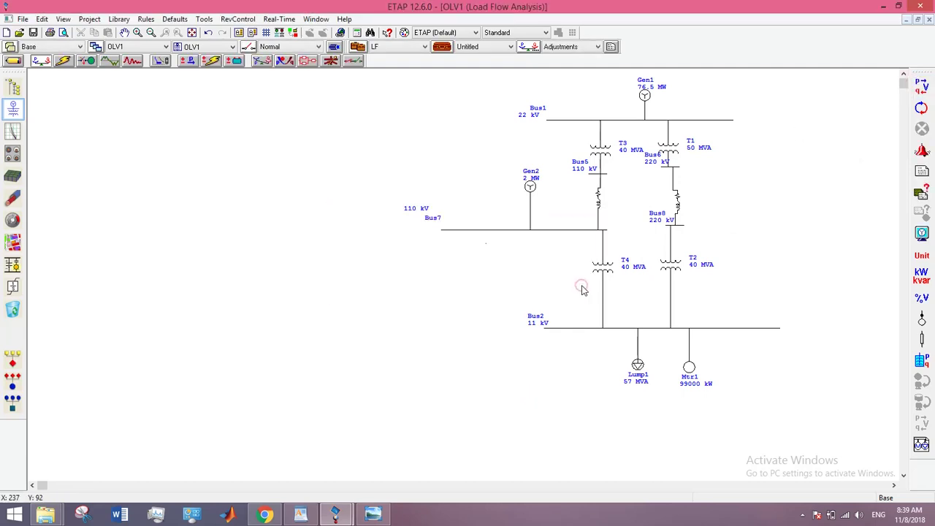
Return the study case to Accelerated Gauss-Seidel and run load flow, accepting the mismatch warning to display results
{"action": "left_click", "coordinate": [441, 46]}
{"action": "left_click", "coordinate": [467, 187]}
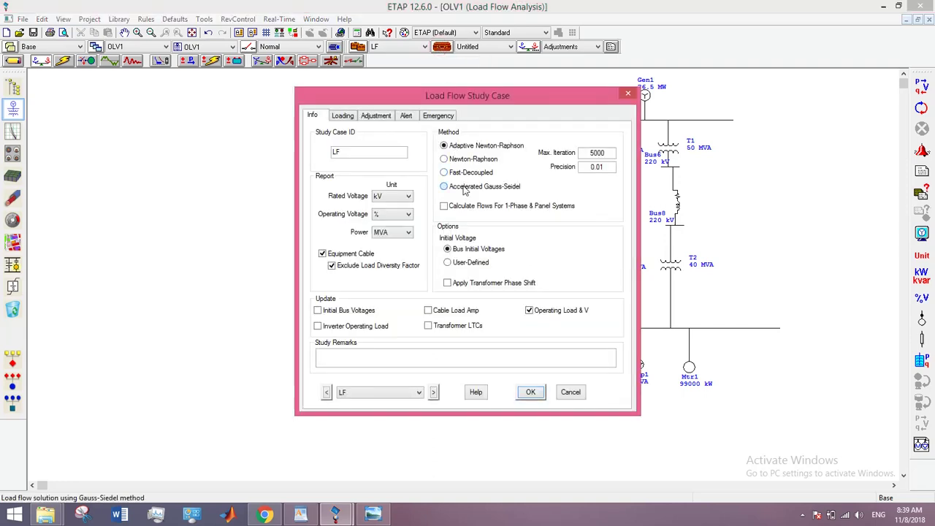
{"action": "left_click", "coordinate": [529, 393]}
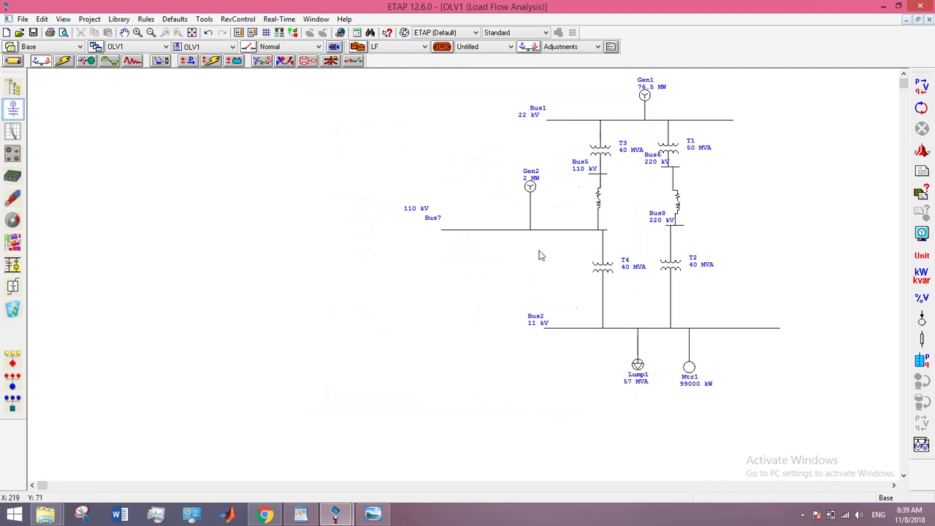
{"action": "left_click", "coordinate": [922, 86]}
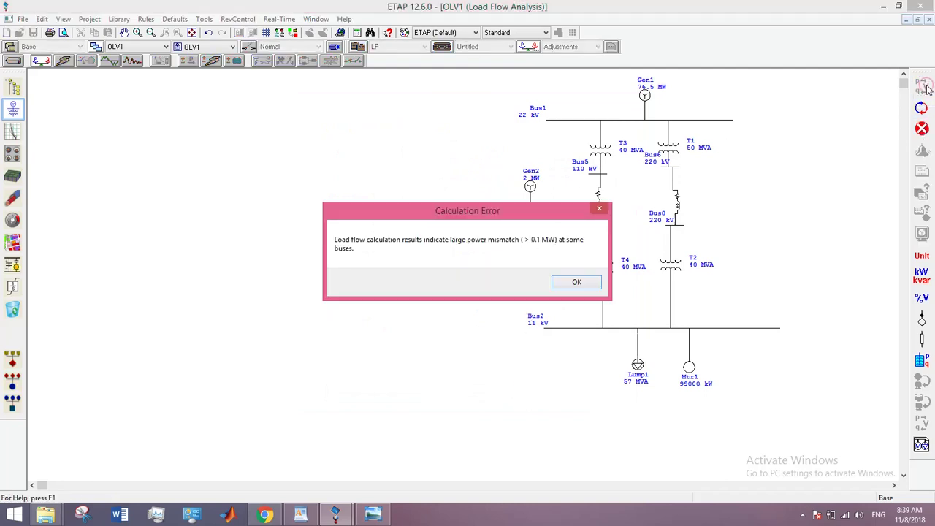
{"action": "left_click", "coordinate": [577, 283]}
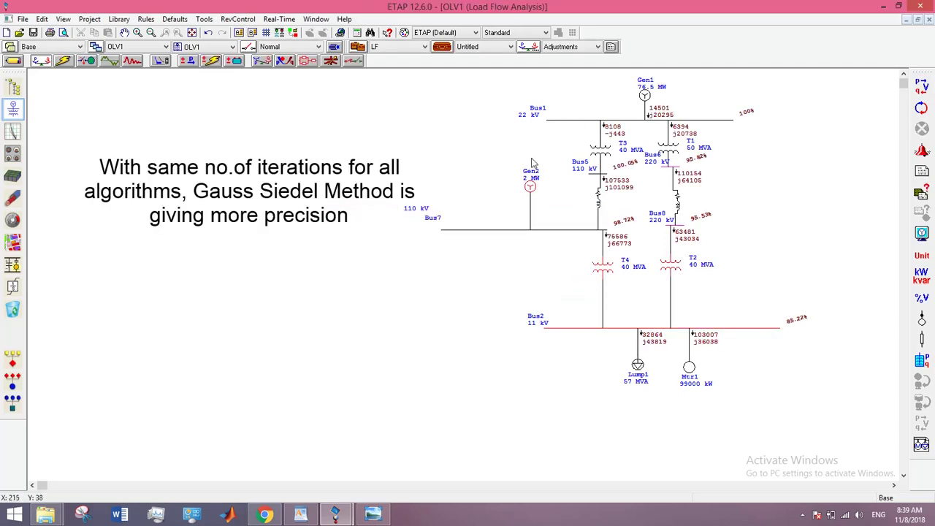
{"action": "double_click", "coordinate": [512, 86]}
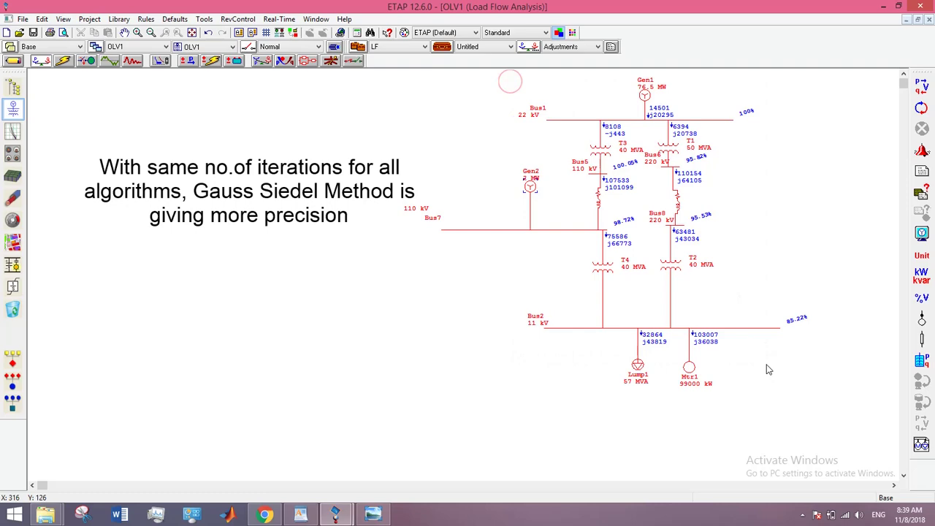